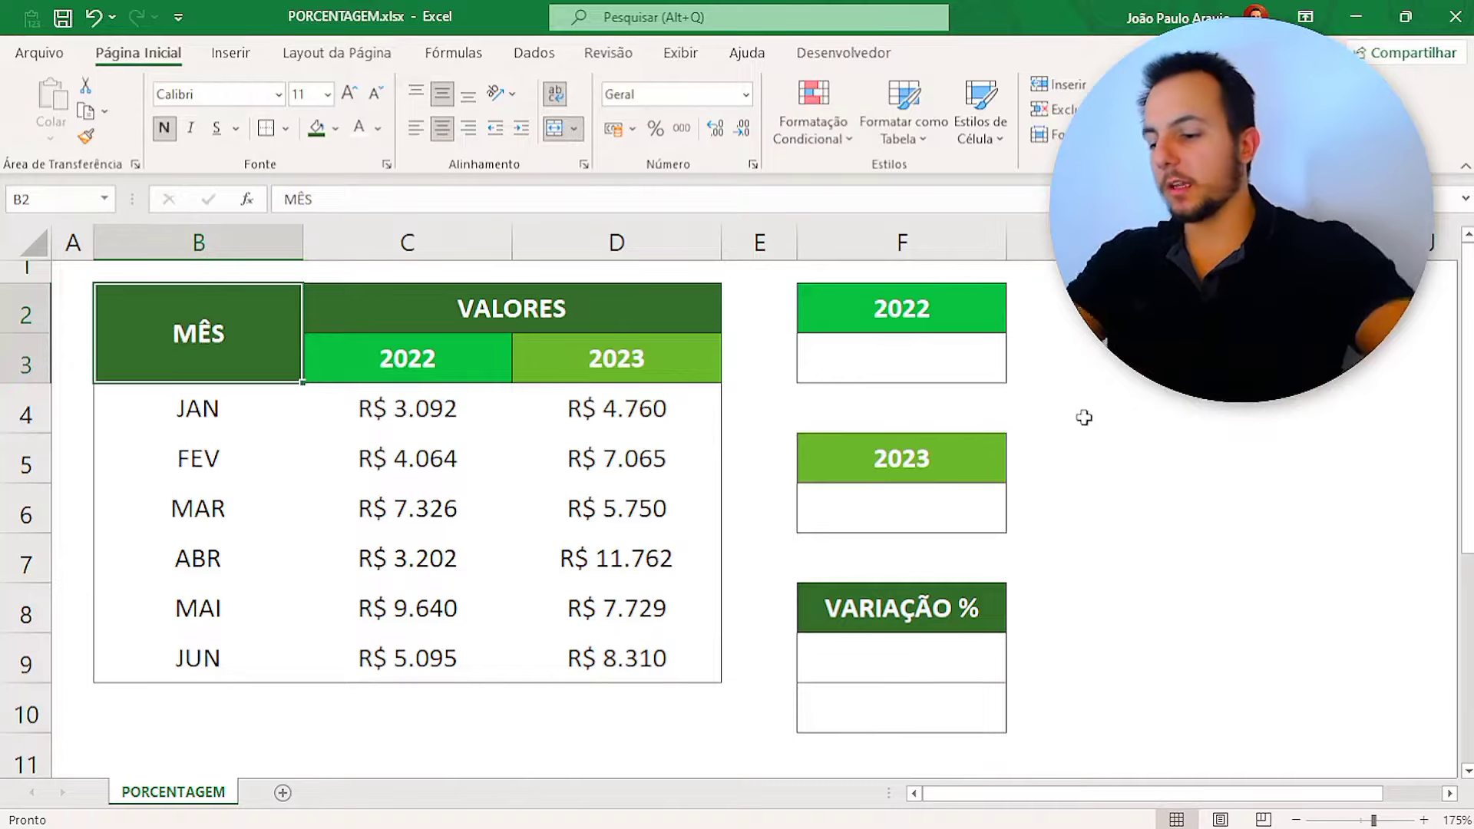
- Highlight the empty 2022 and 2023 total cells and the variation percentage cells
drag(88, 276, 733, 696)
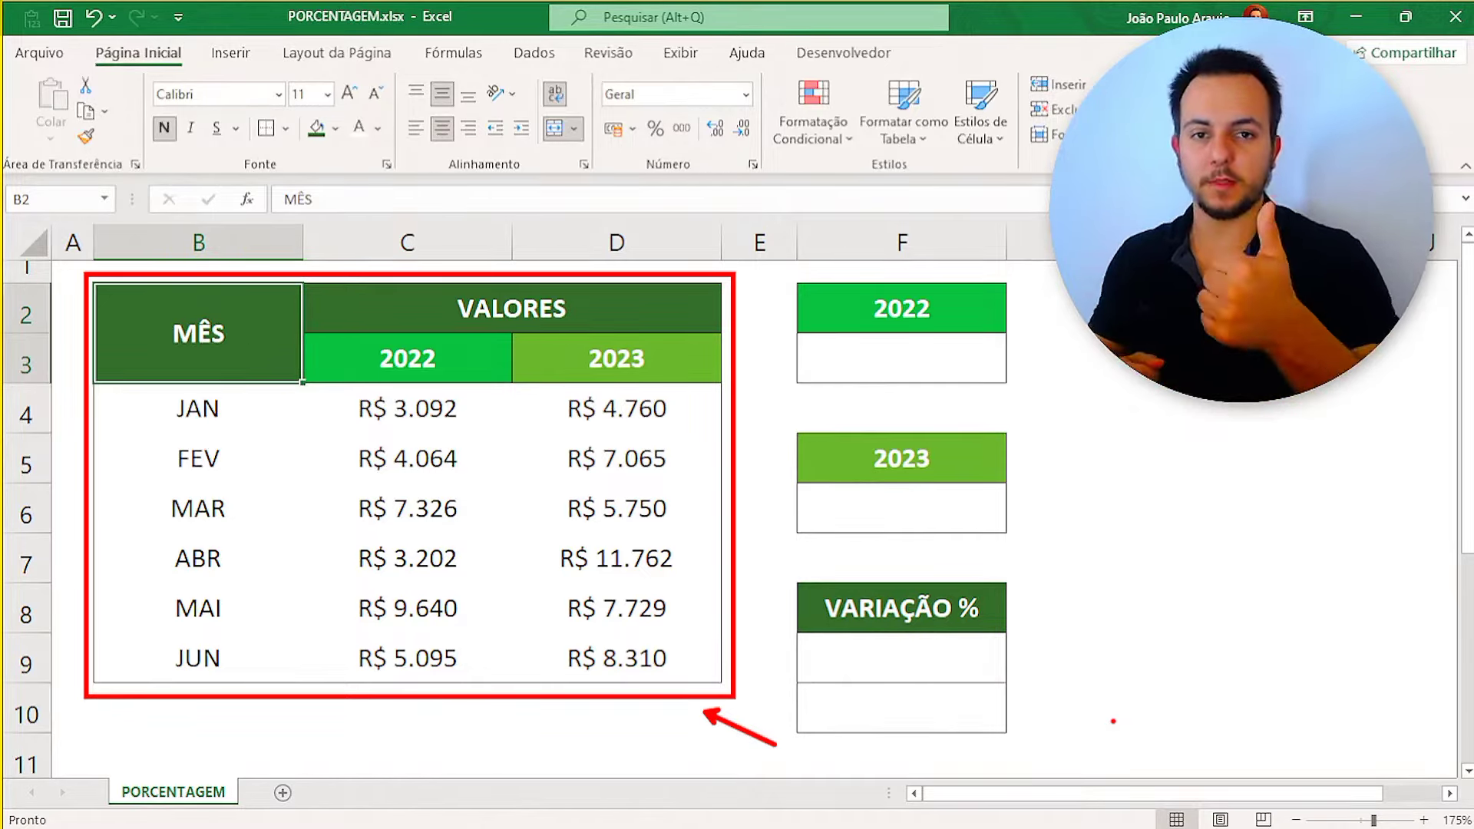
key(Escape)
drag(942, 332, 965, 369)
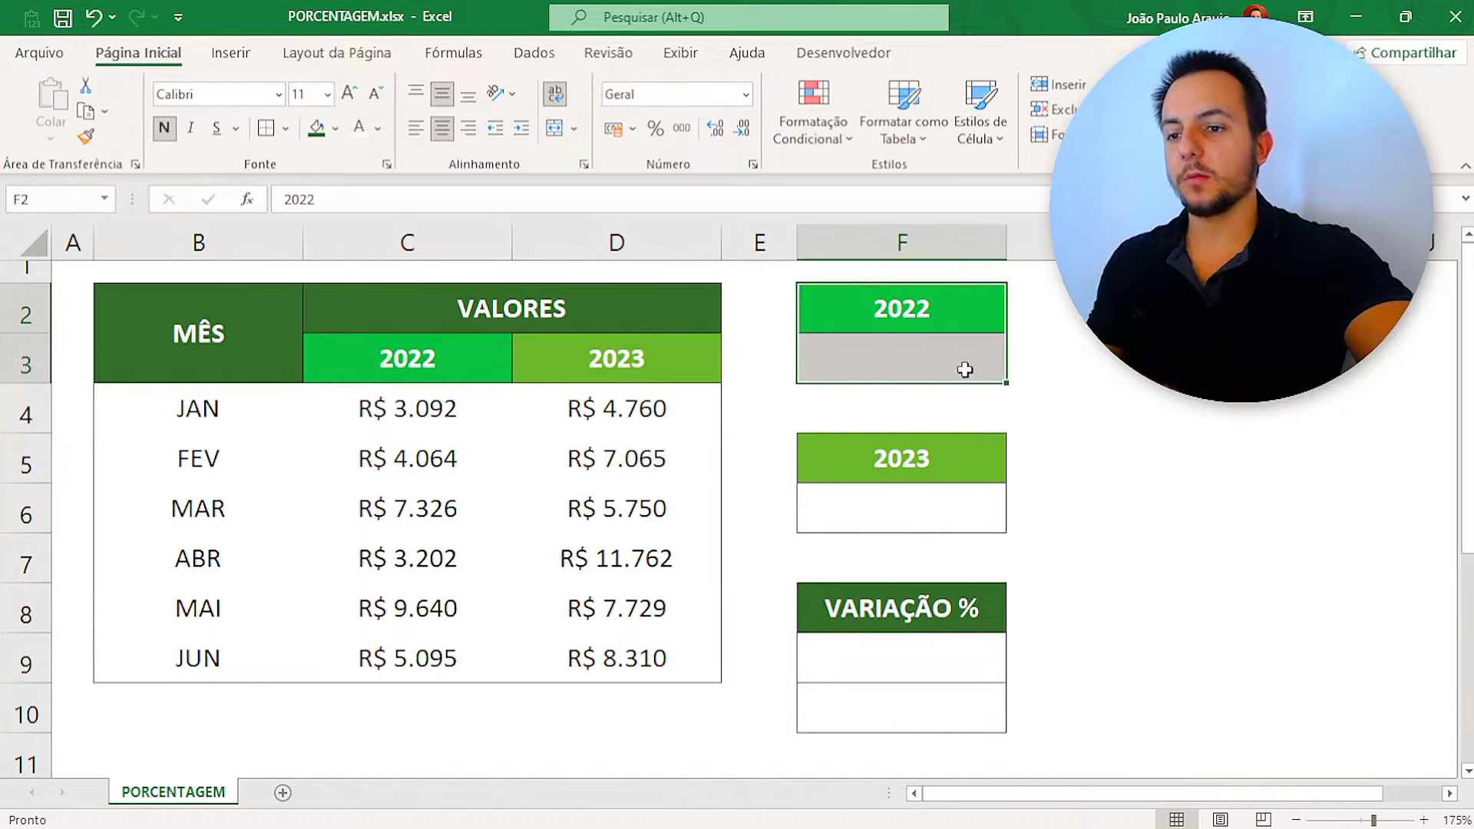
click(971, 375)
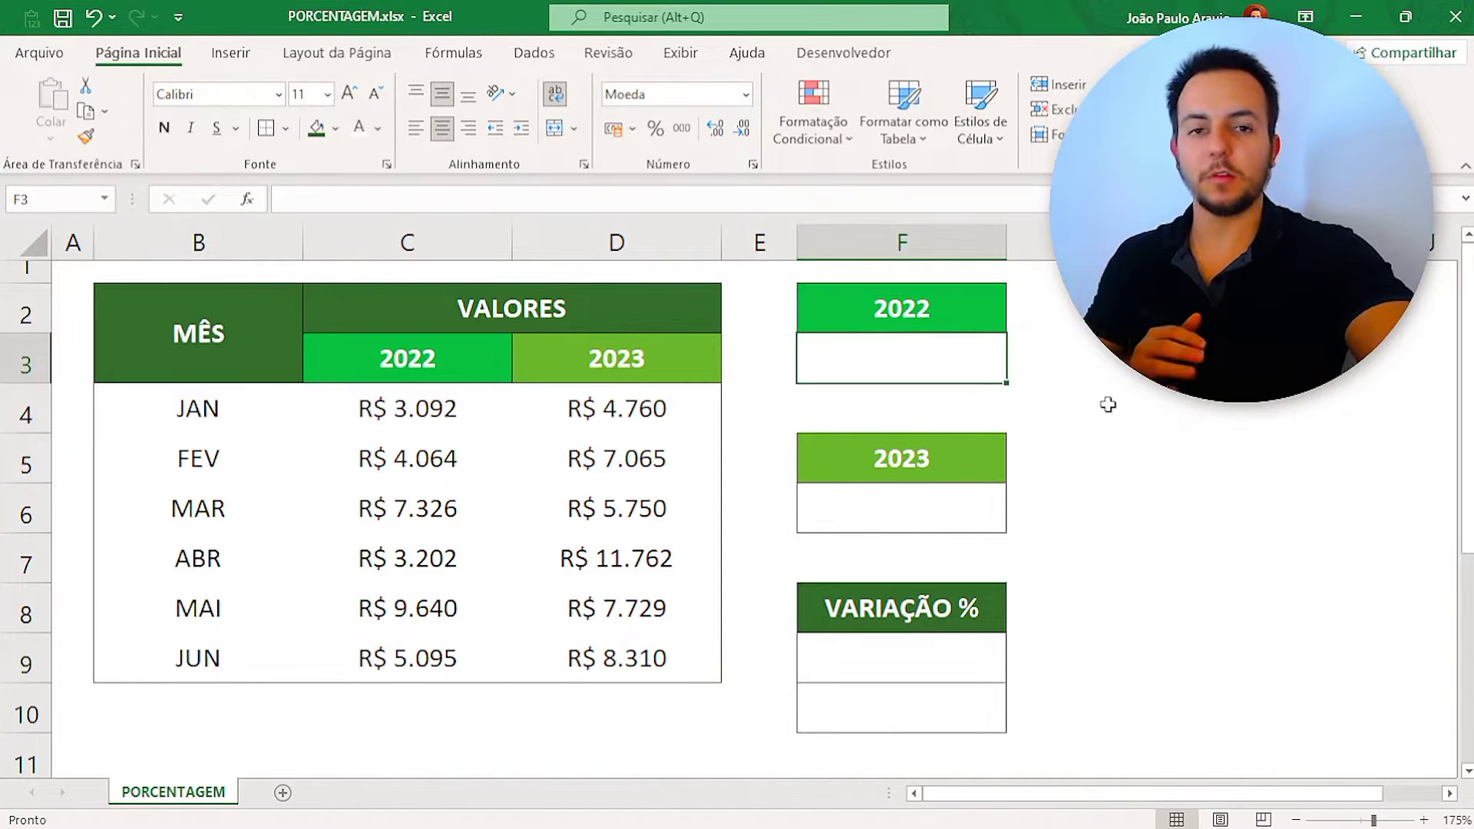
drag(977, 437, 935, 510)
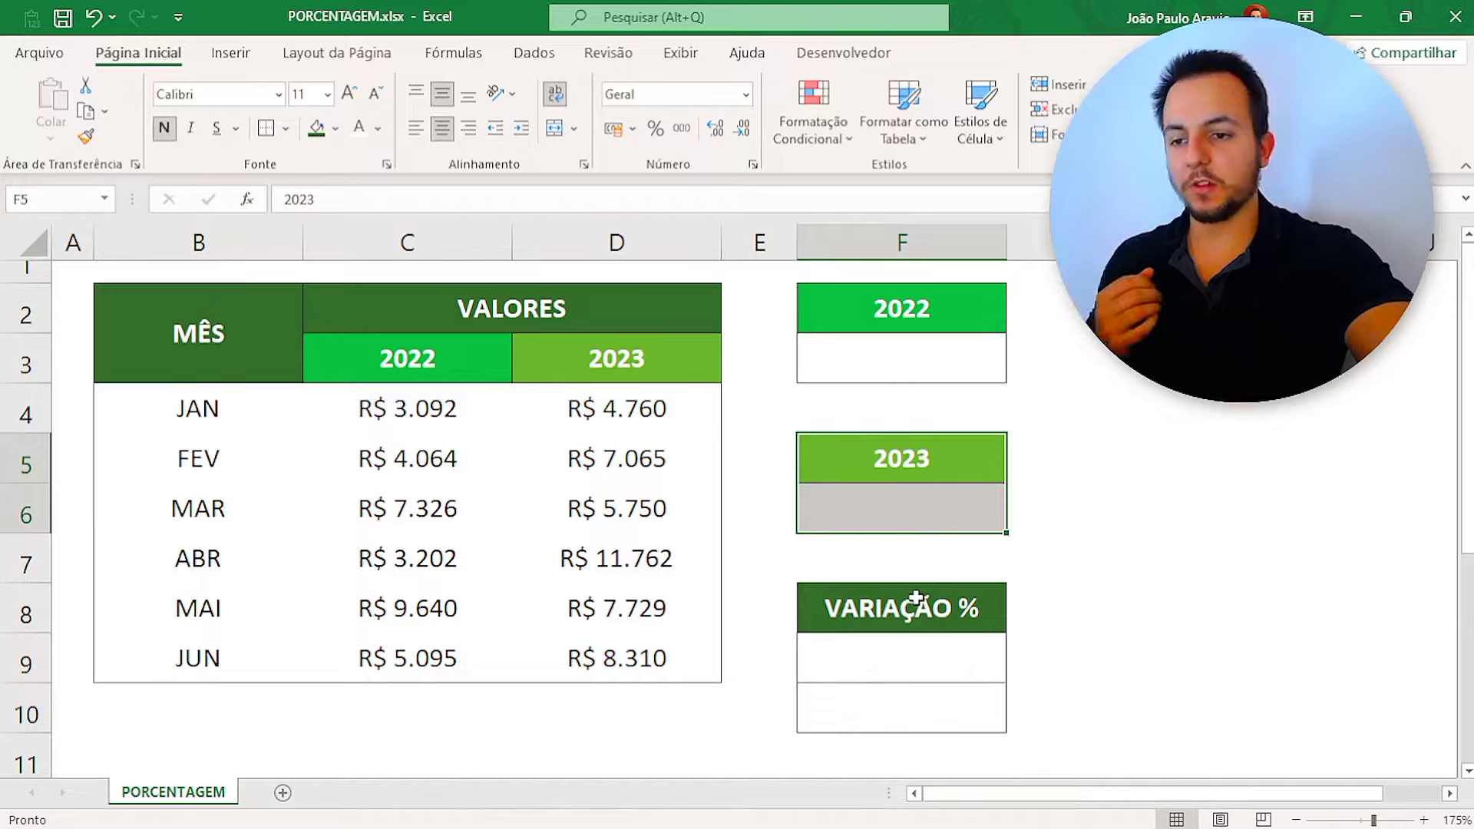
drag(916, 599, 921, 696)
click(947, 667)
click(976, 705)
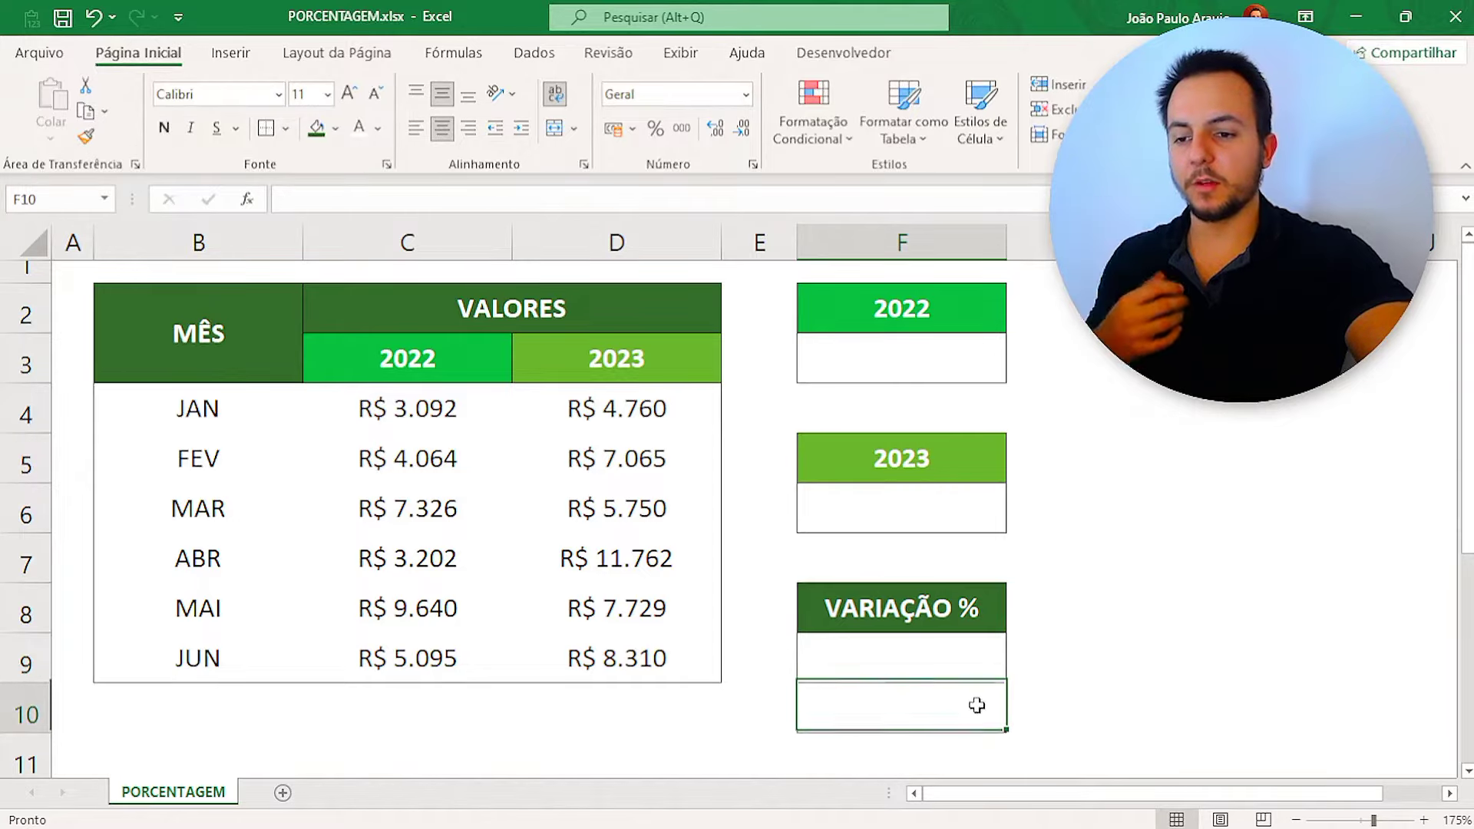
click(960, 665)
click(944, 694)
click(962, 660)
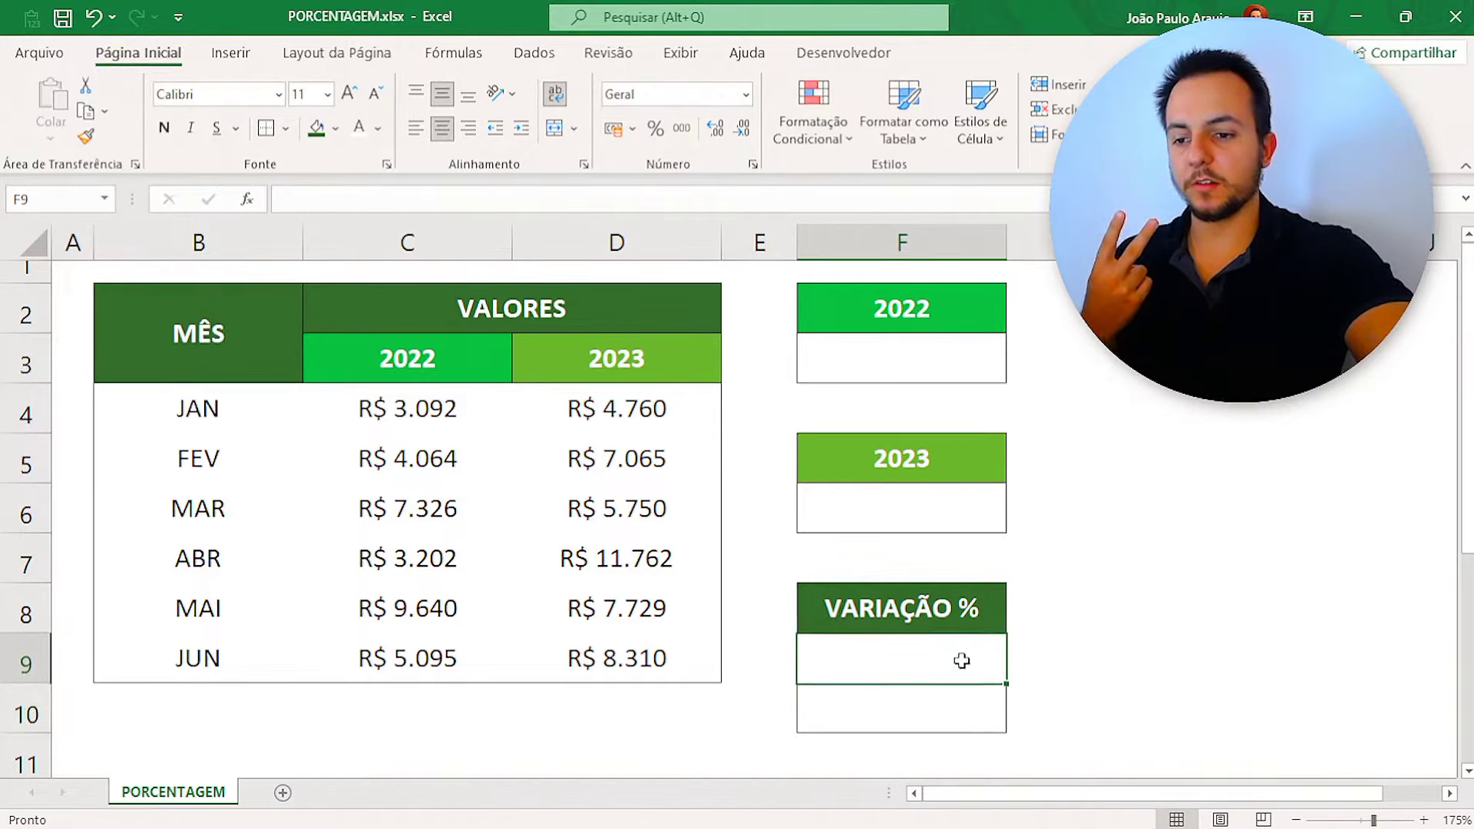
click(941, 704)
click(947, 671)
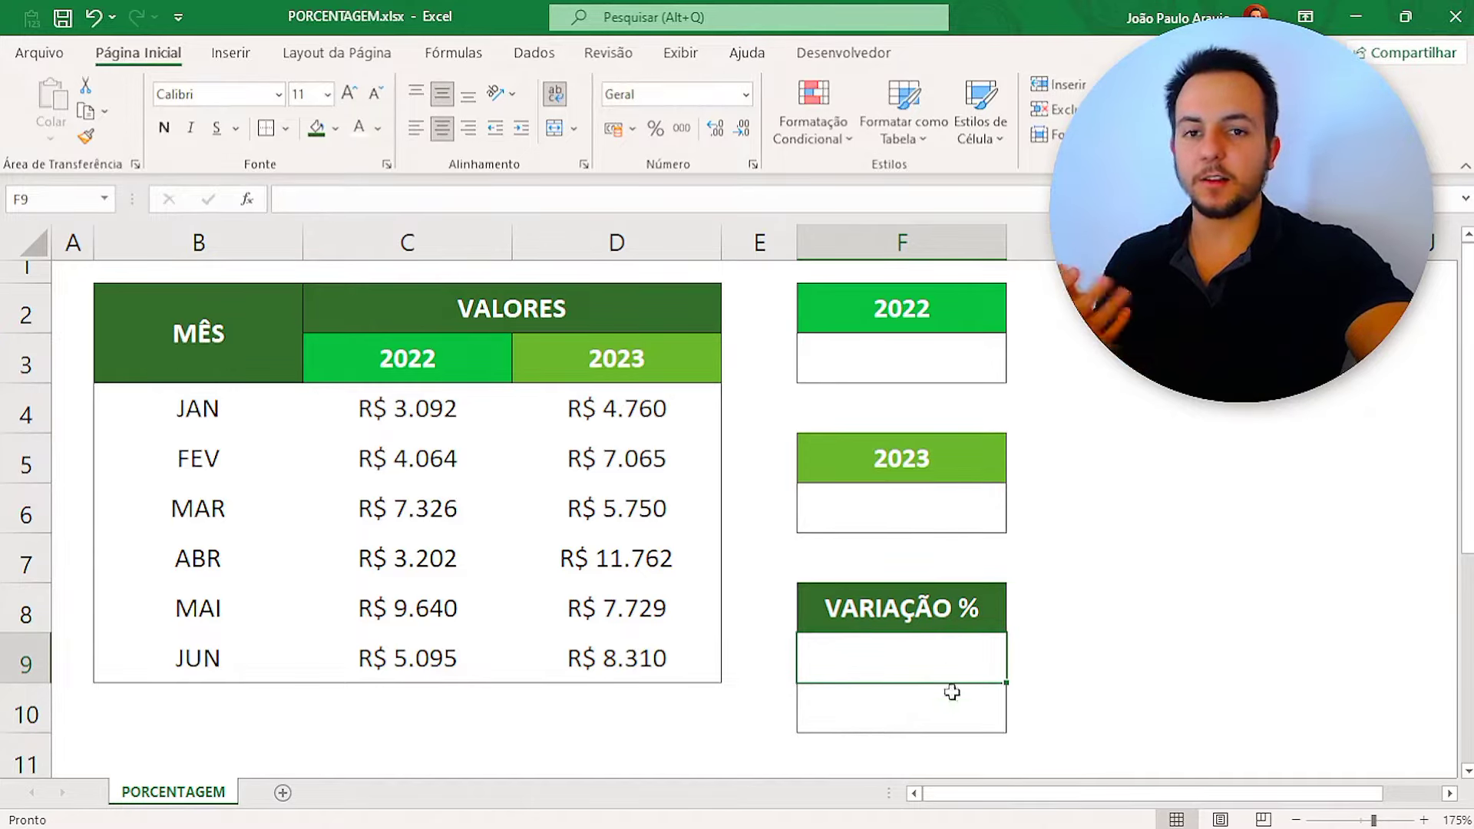
- Enter =SOMA(C4:C9) in F3 to total the 2022 values as R$ 32.419
click(952, 693)
click(897, 370)
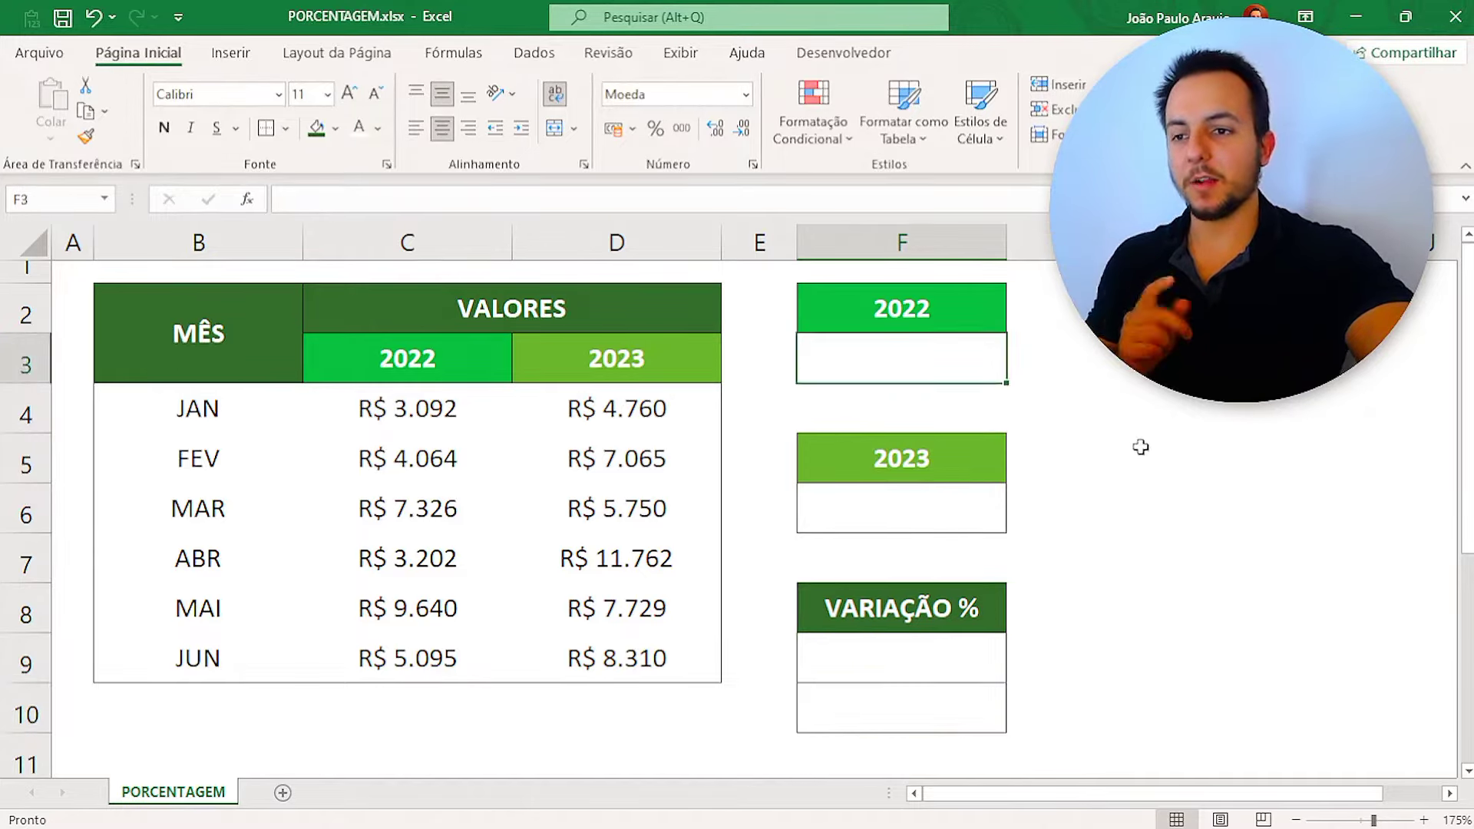
text(=soma)
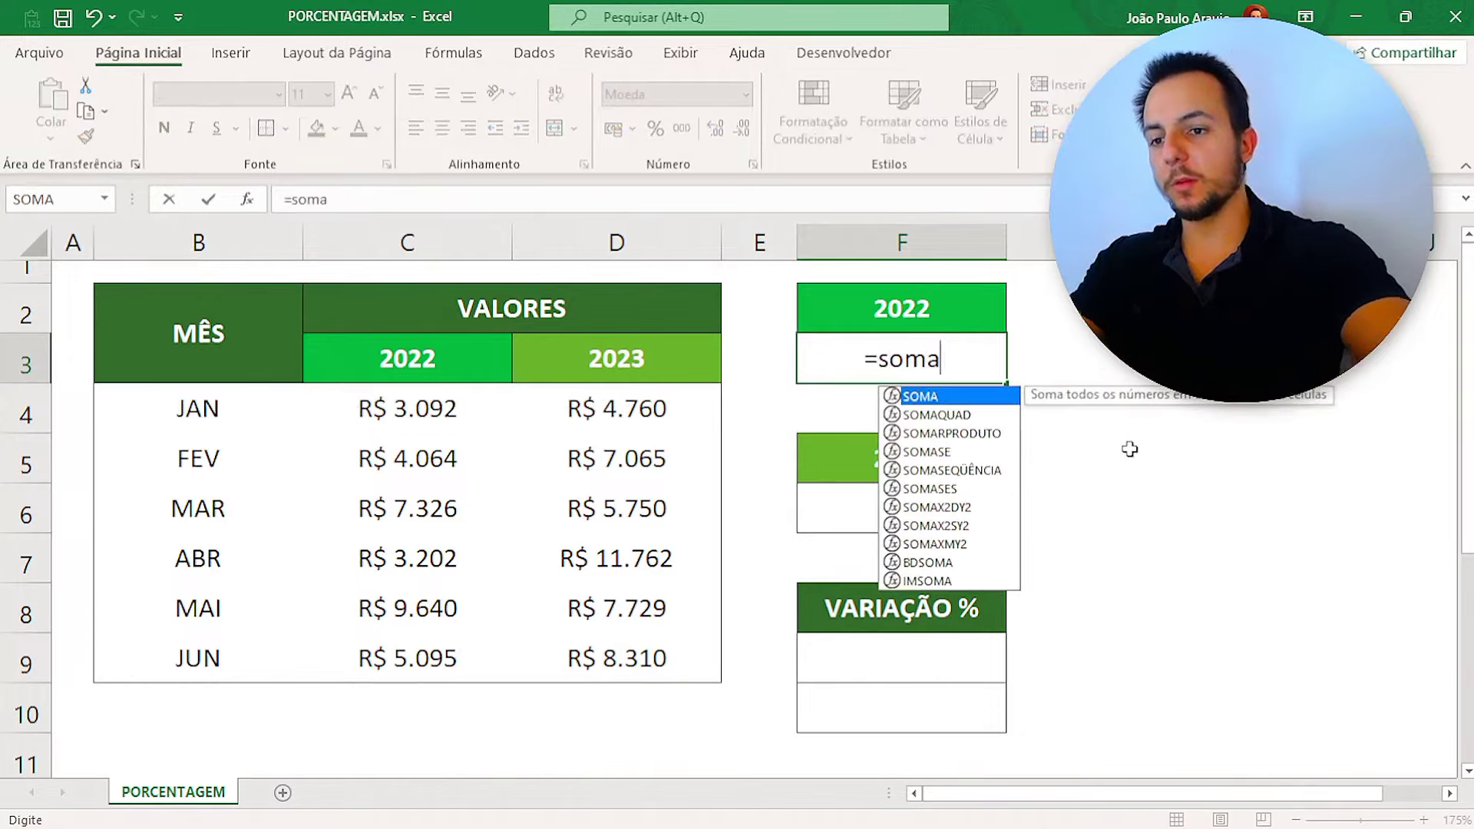
double_click(925, 398)
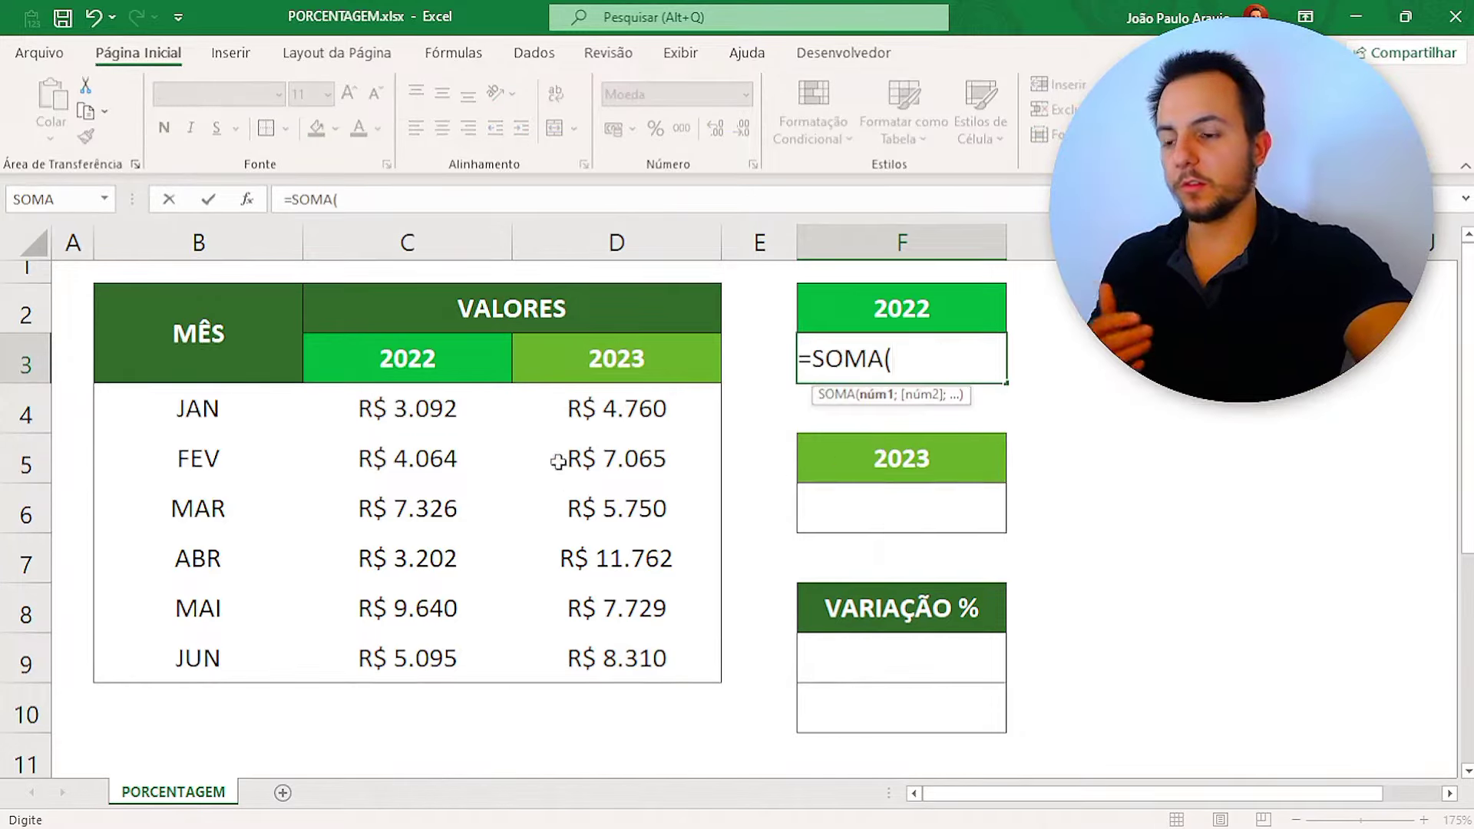
mouse_move(452, 411)
mouse_down()
mouse_move(422, 518)
mouse_move(426, 644)
mouse_up()
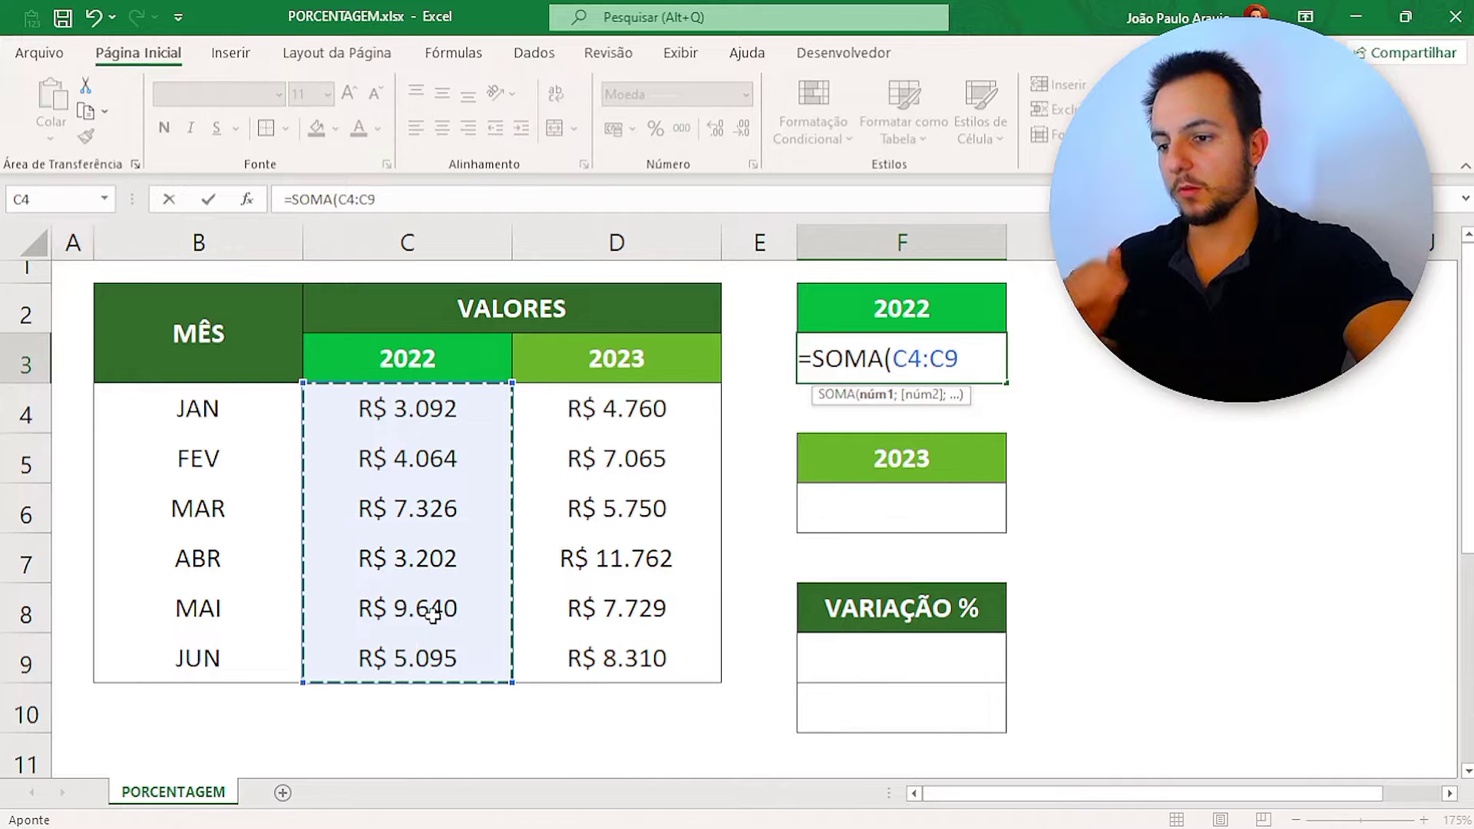
text())
key(Return)
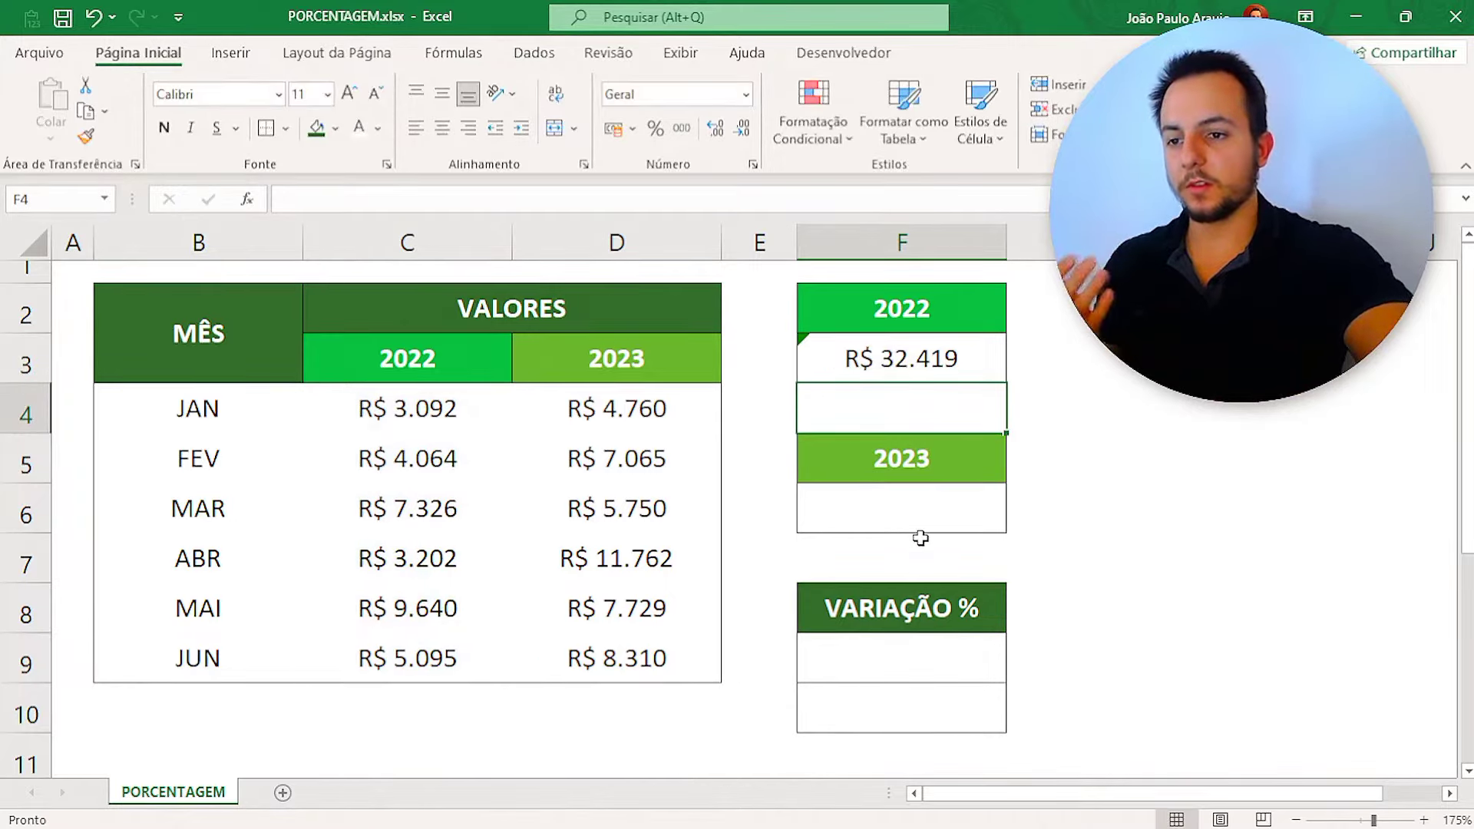
click(909, 518)
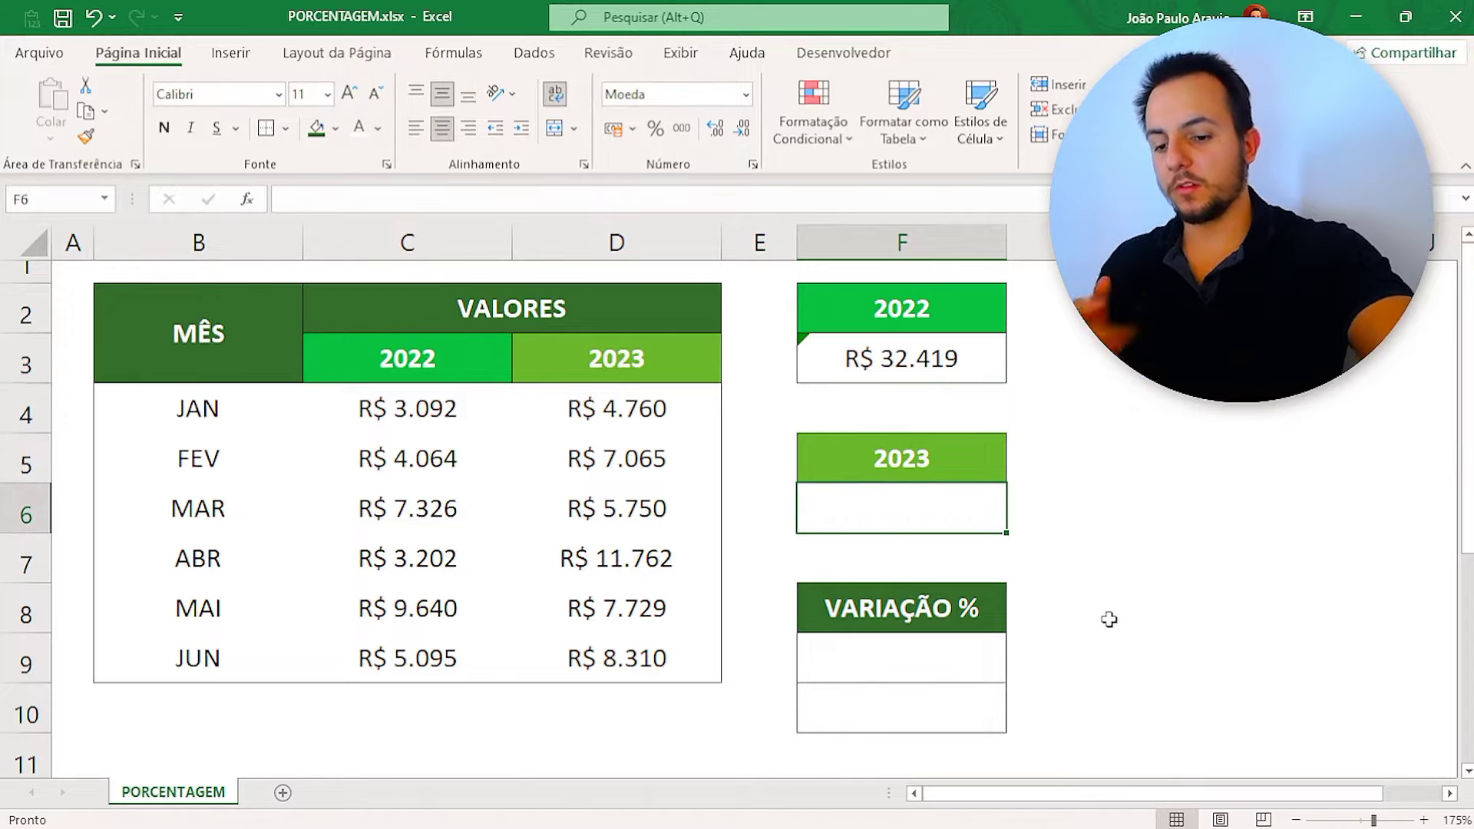
- Enter =SOMA(D4:D9) in F6 to total the 2023 values as R$ 45.376
text(=soma)
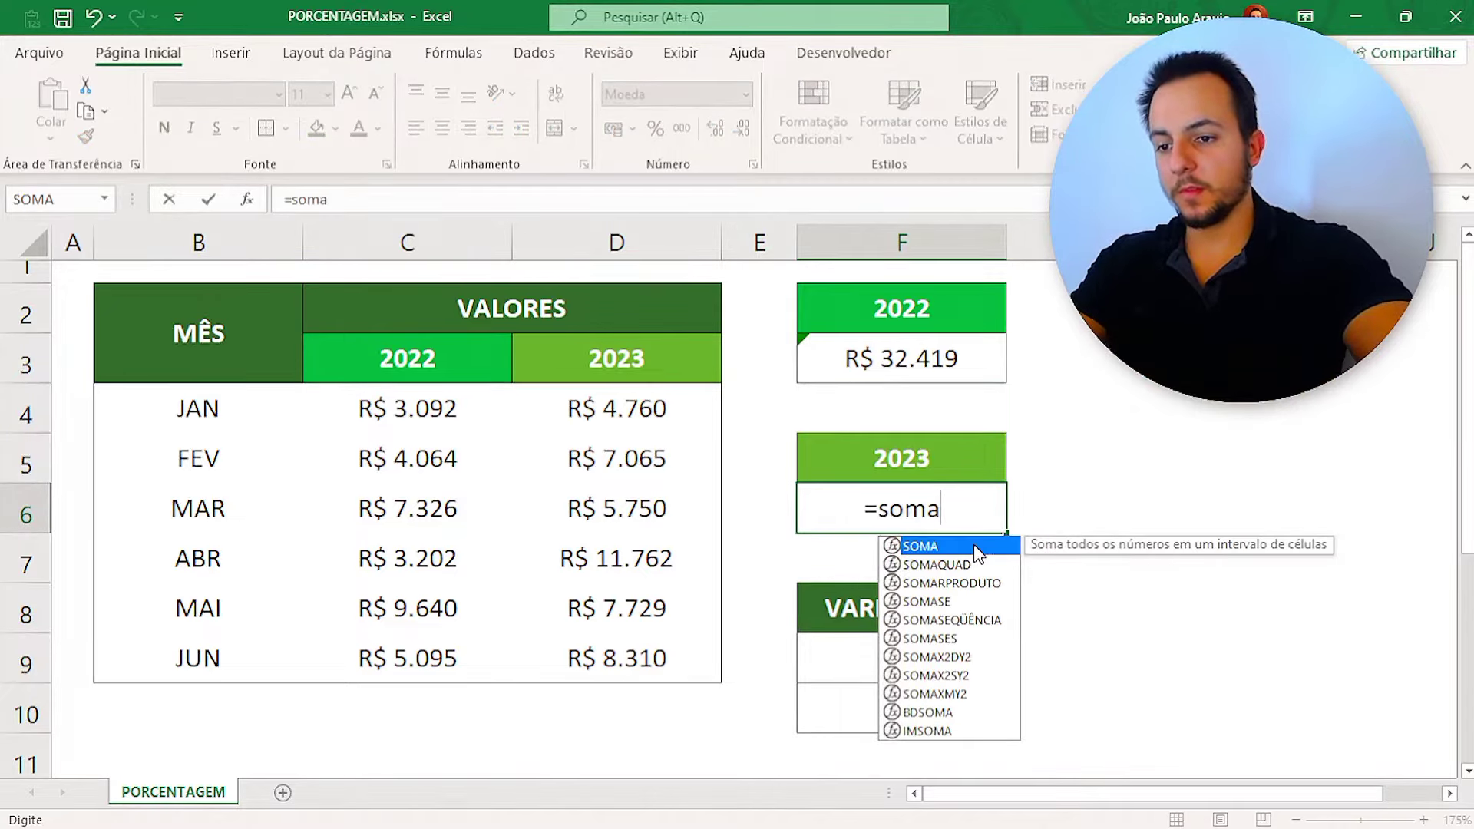
double_click(974, 545)
drag(638, 398, 638, 646)
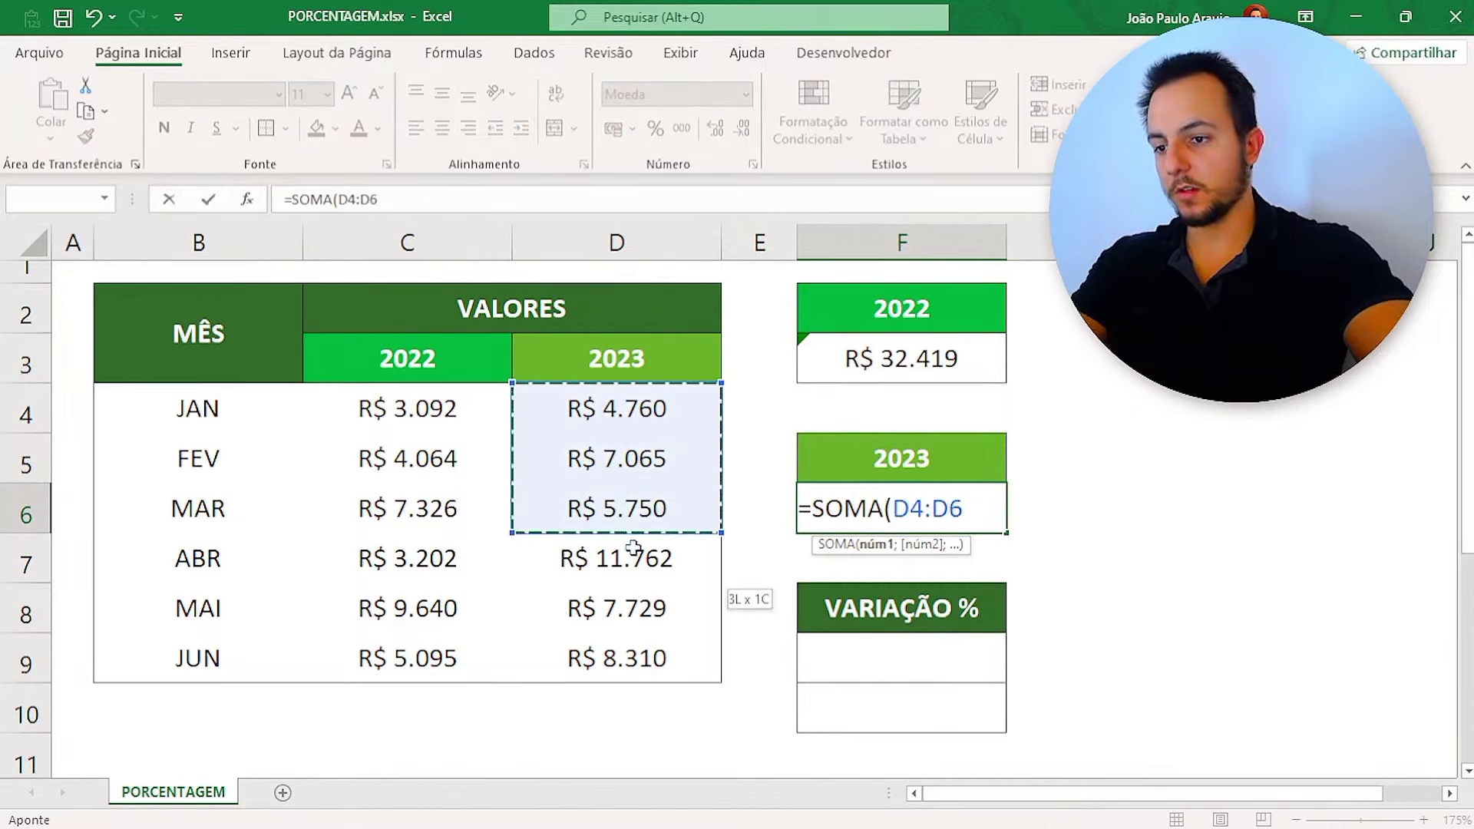
text())
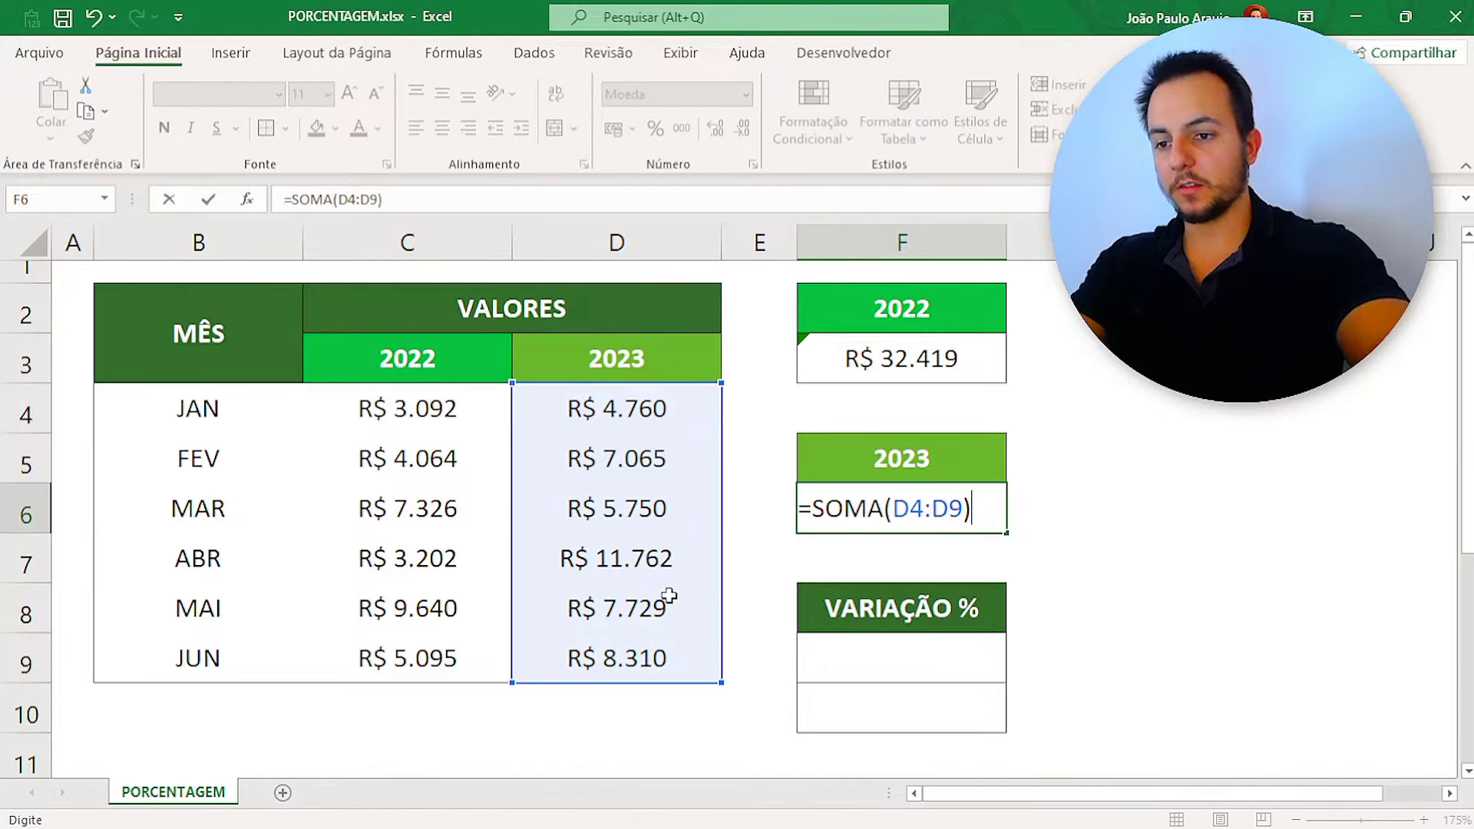
key(ctrl+Return)
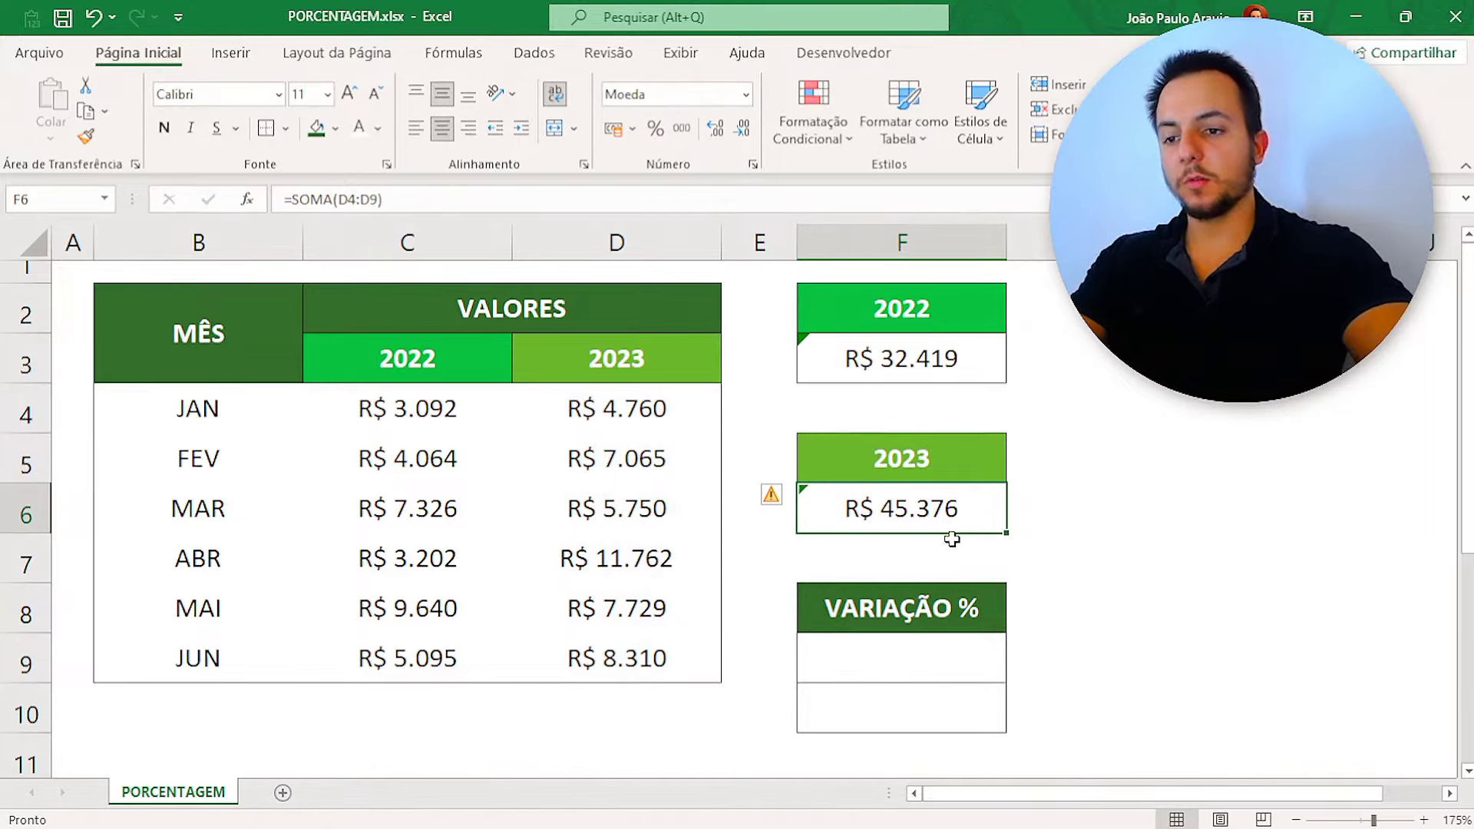
click(954, 680)
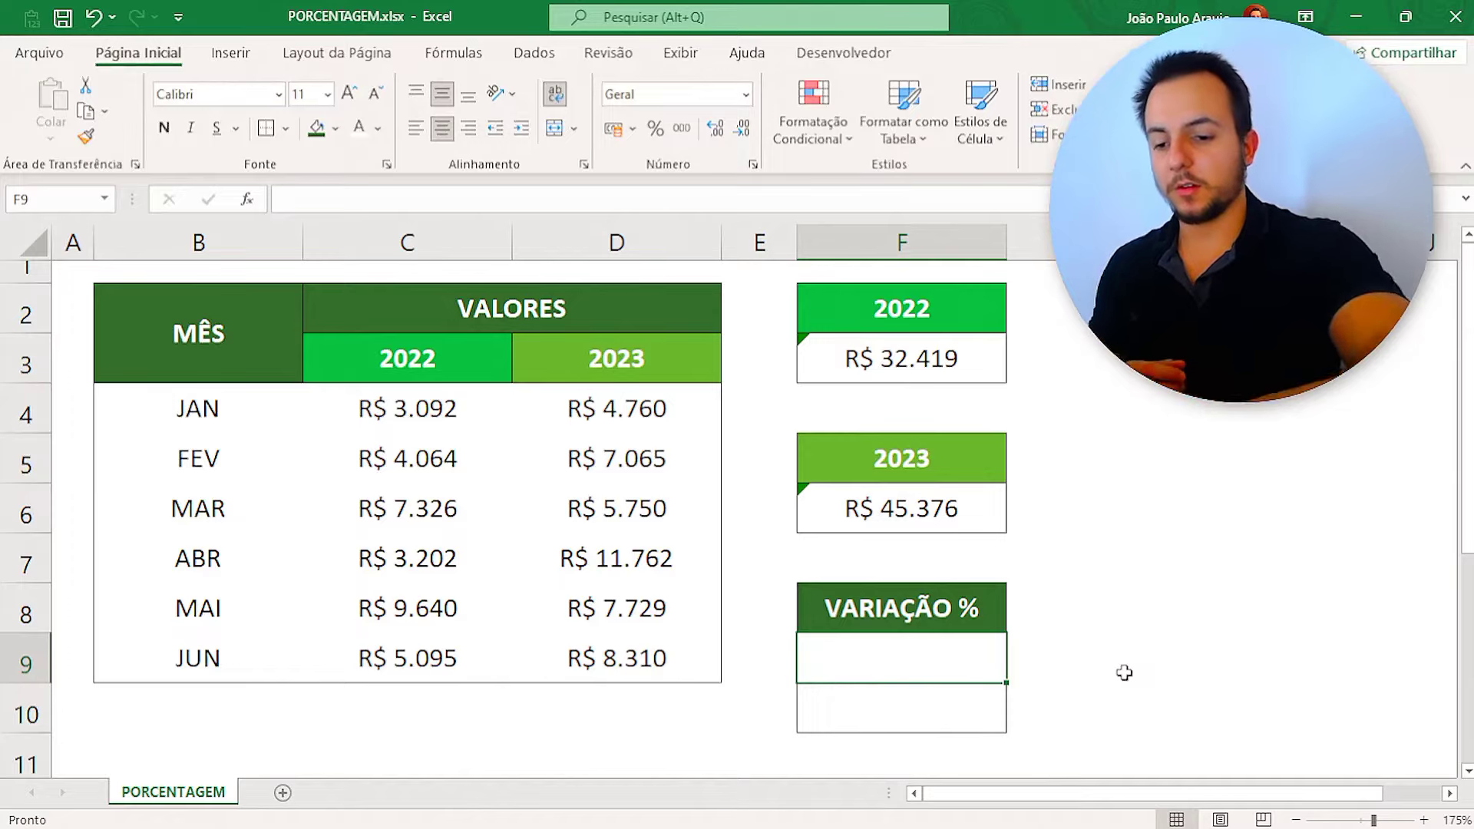
- Enter =F6/F3 in F9, giving the 2023-to-2022 ratio 1,399673031
text(=)
click(954, 510)
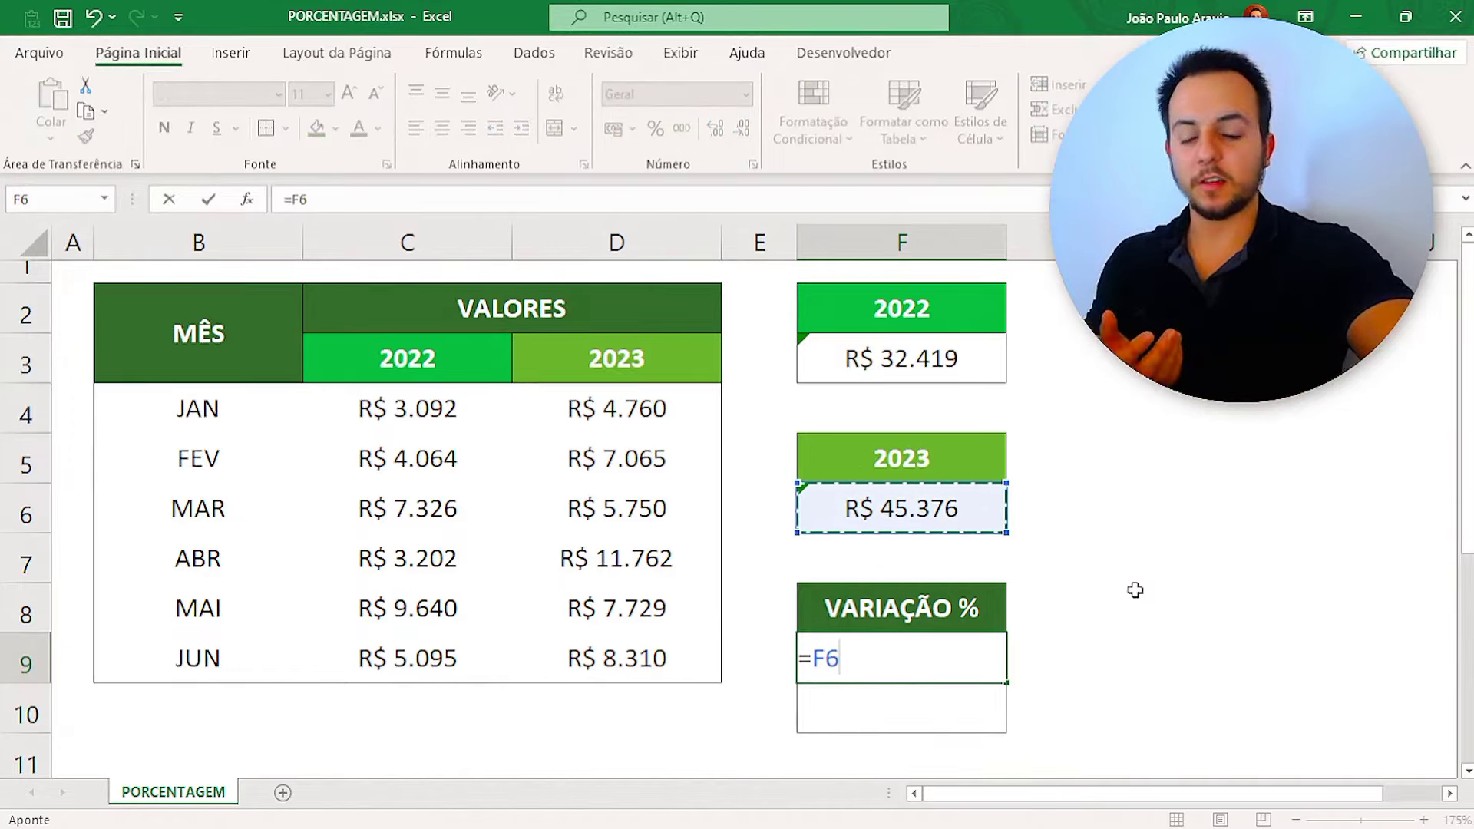
text(/)
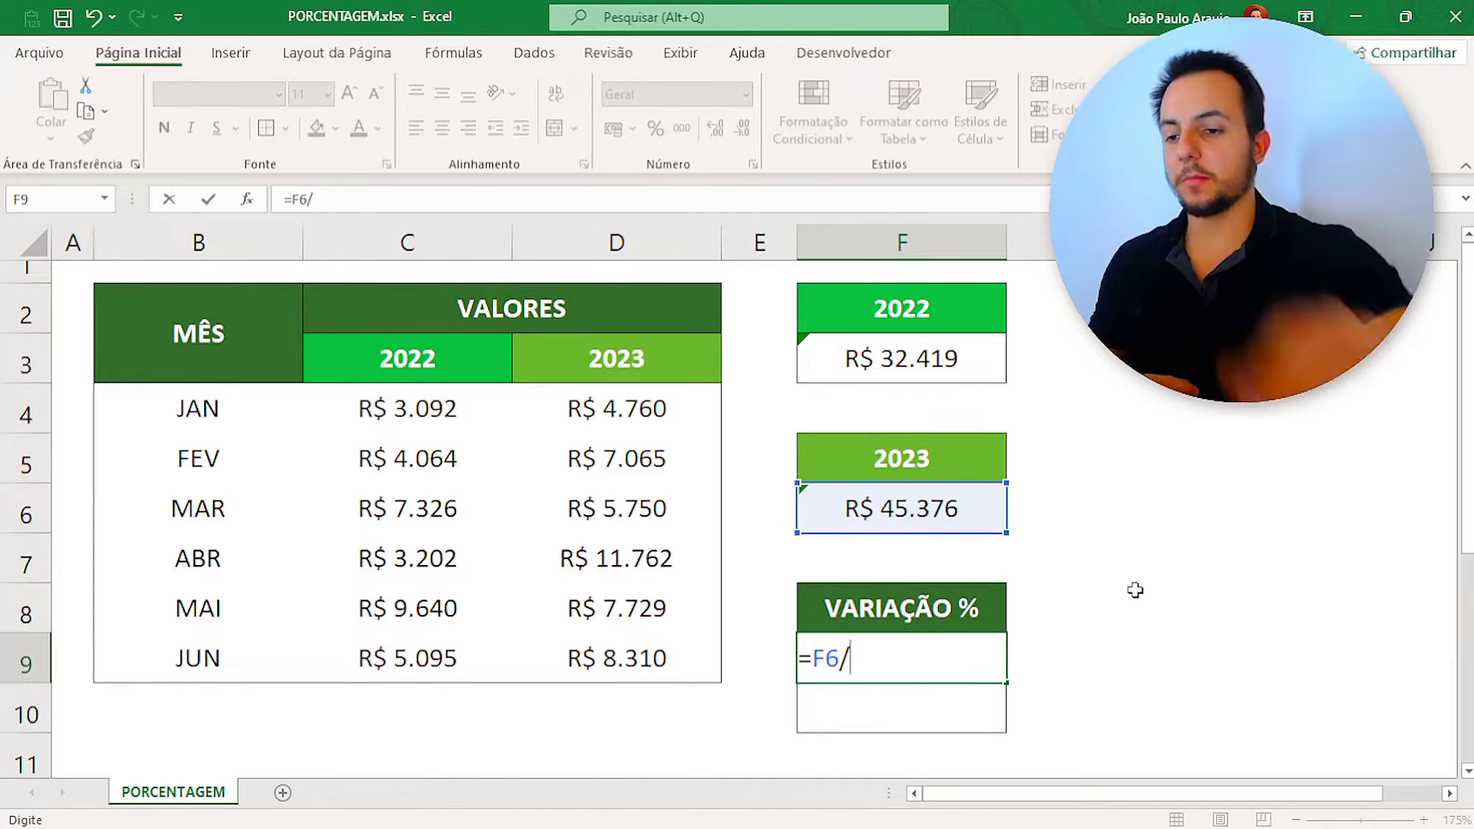
click(914, 359)
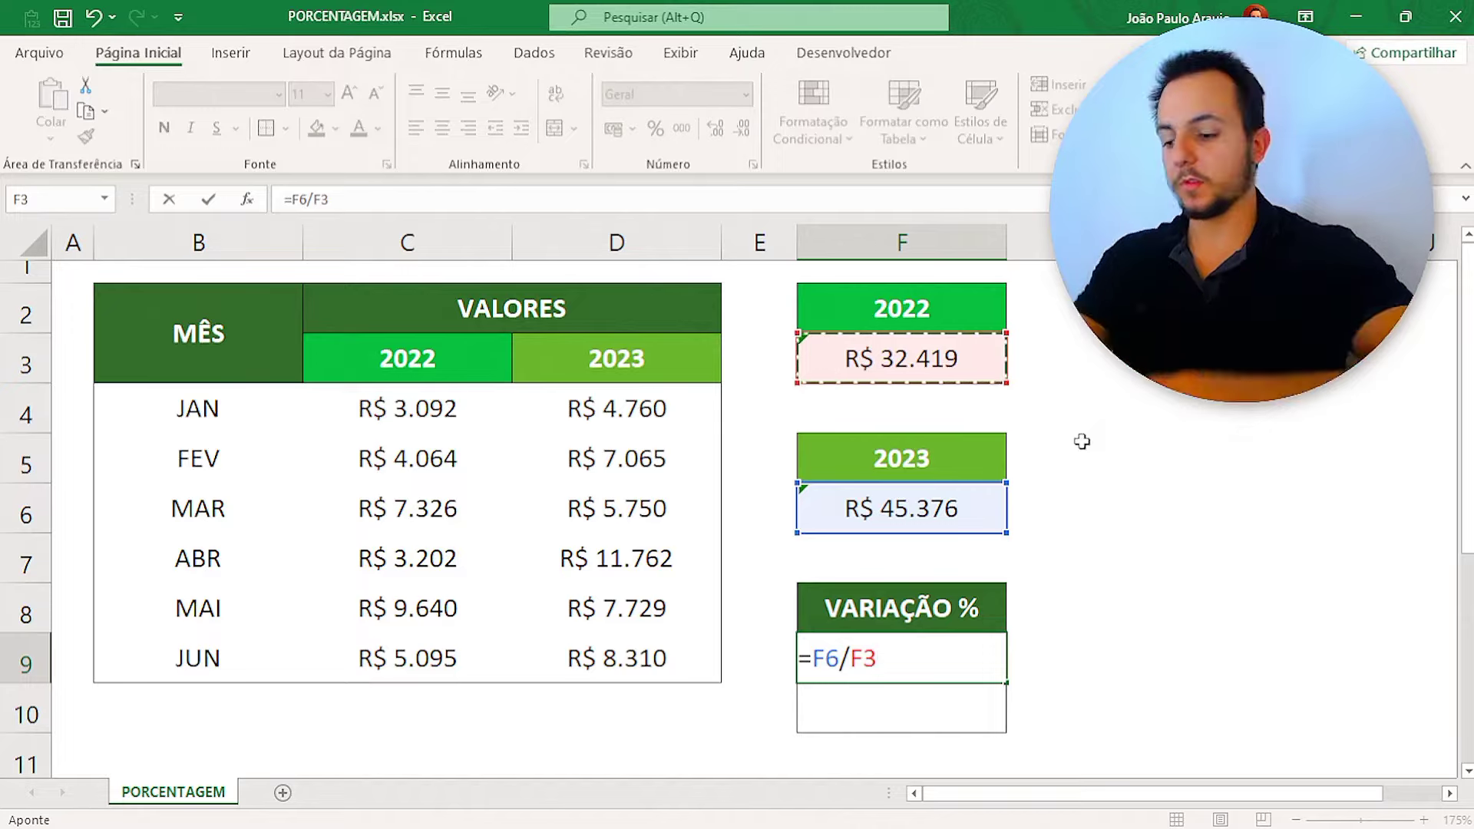
key(ctrl+Return)
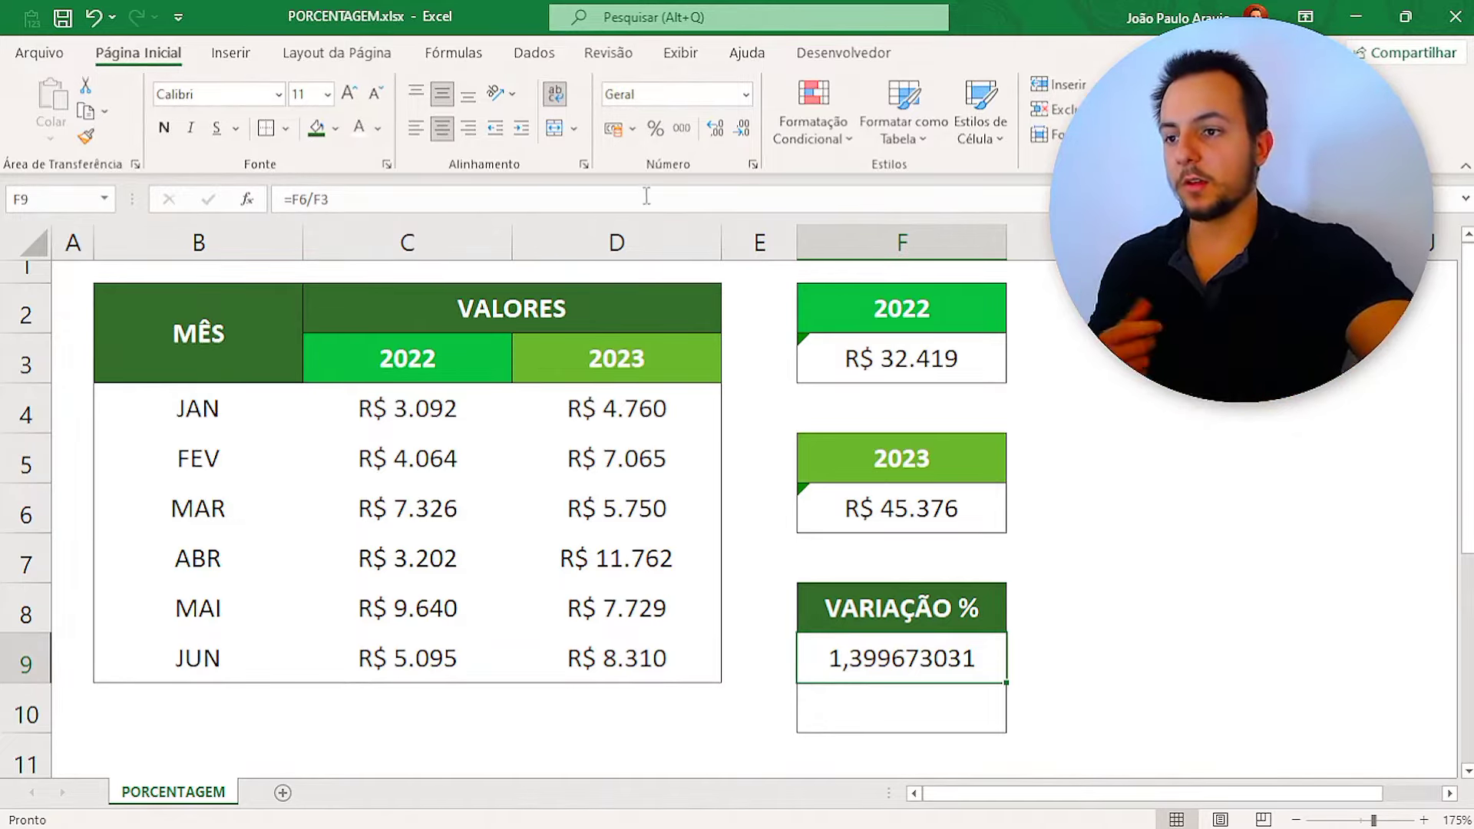
- Apply Percent Style to F9 so the ratio displays as 140%
click(656, 129)
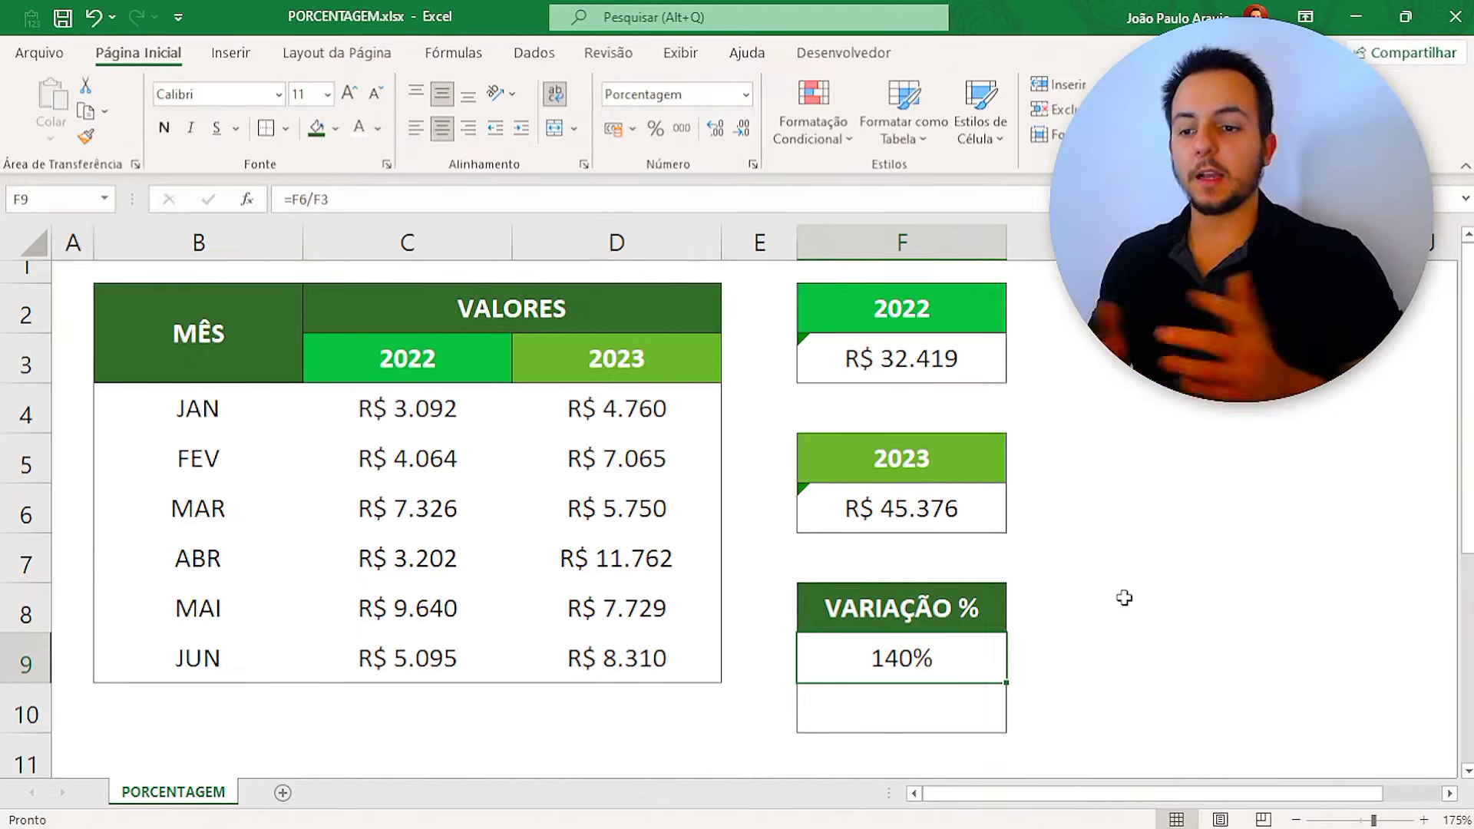
key(ctrl+2)
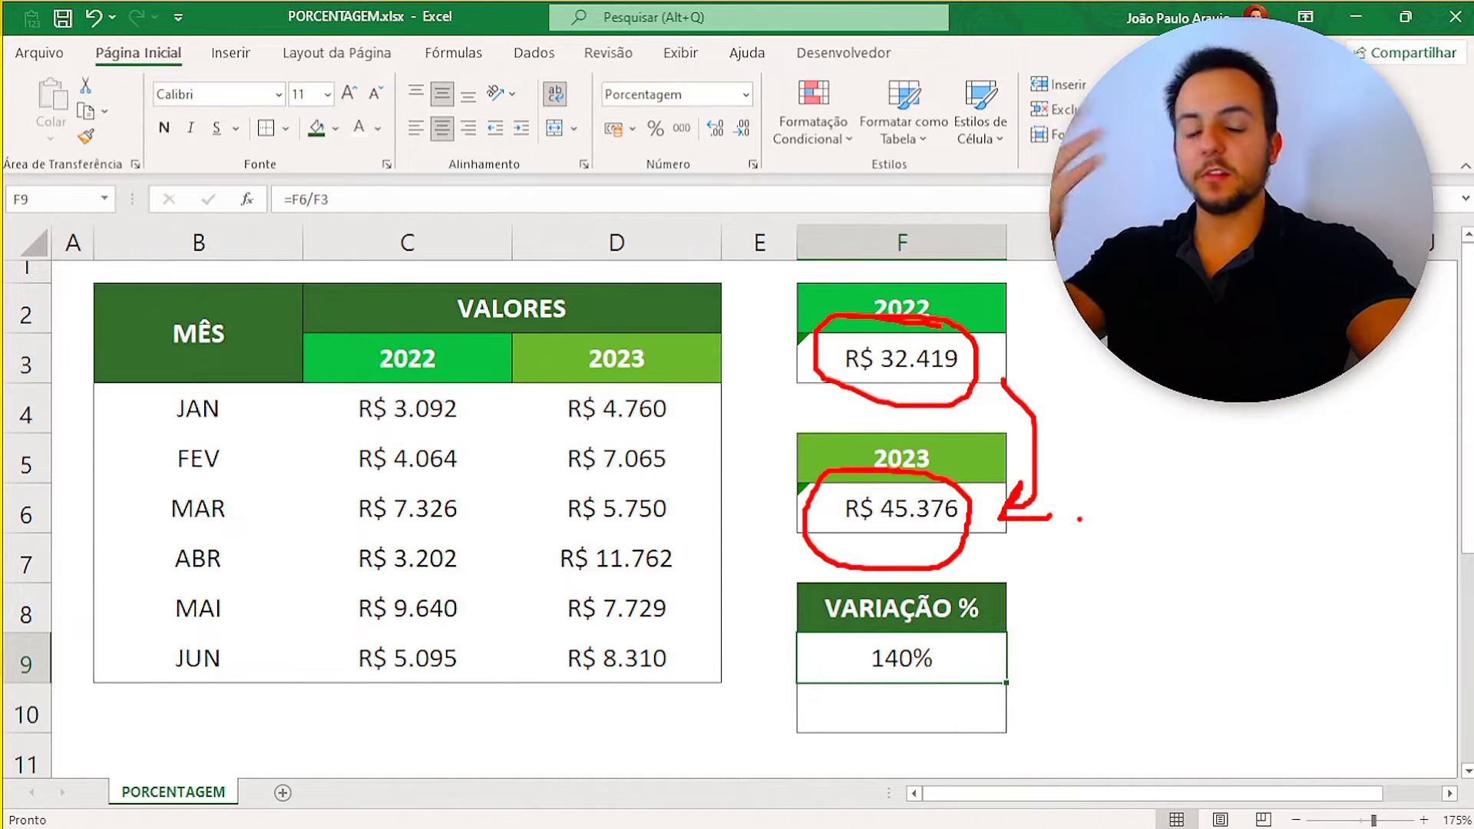
key(Escape)
key(Return)
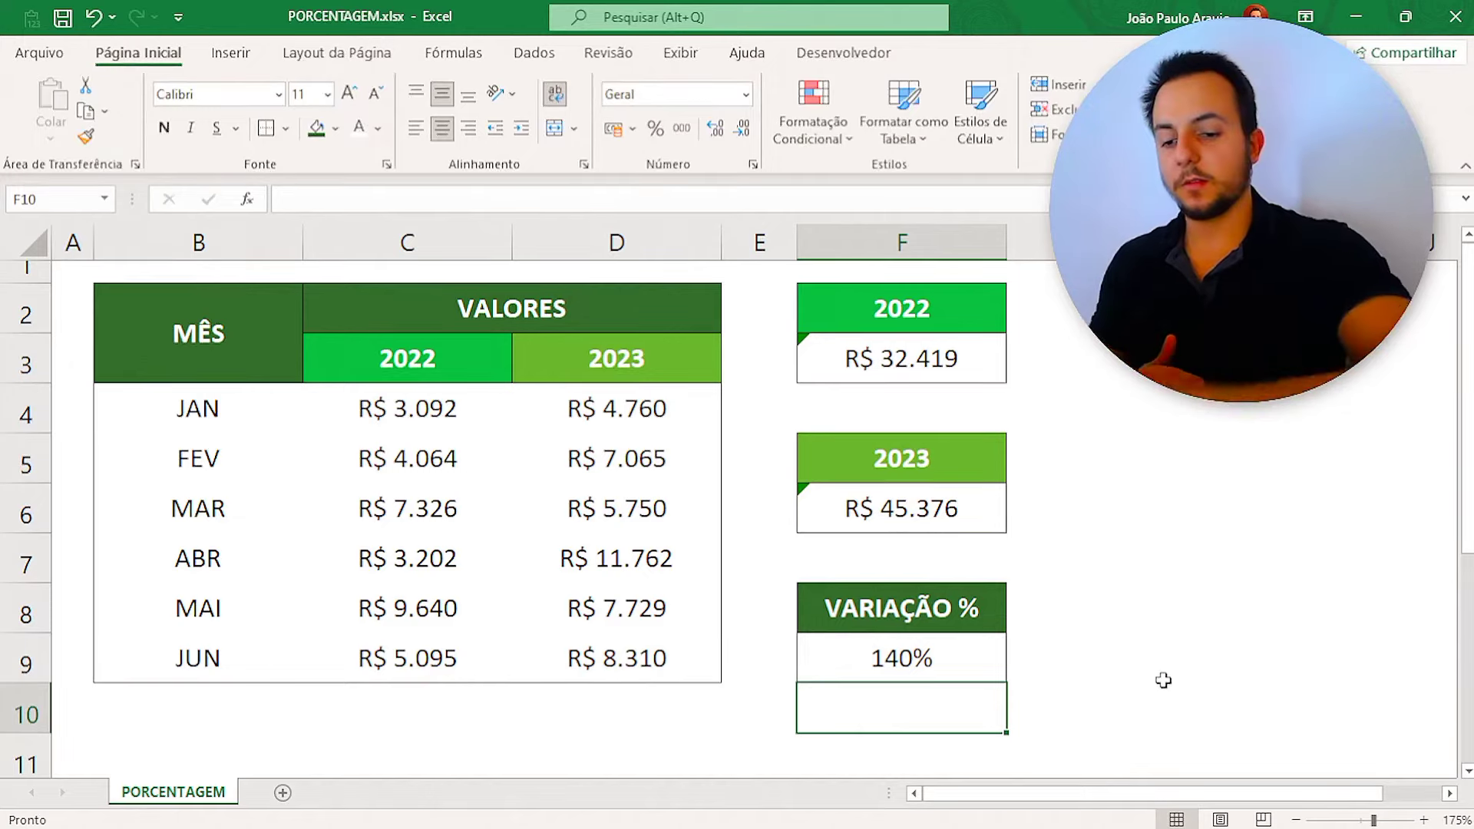
- Enter =(F6/F3)-1 in F10, giving the growth value 0,399673031
text(=)
click(956, 508)
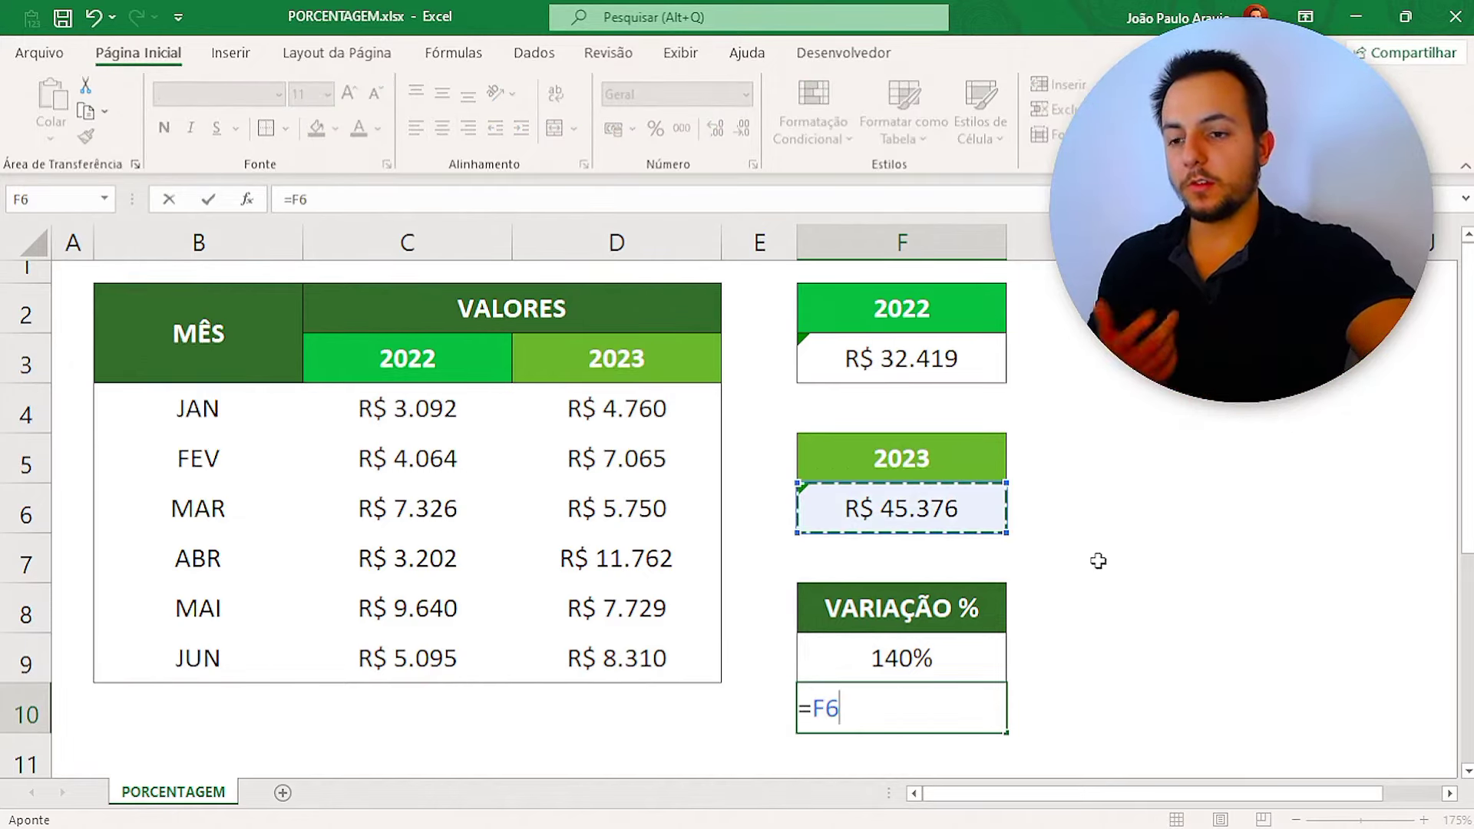
text(/)
click(981, 358)
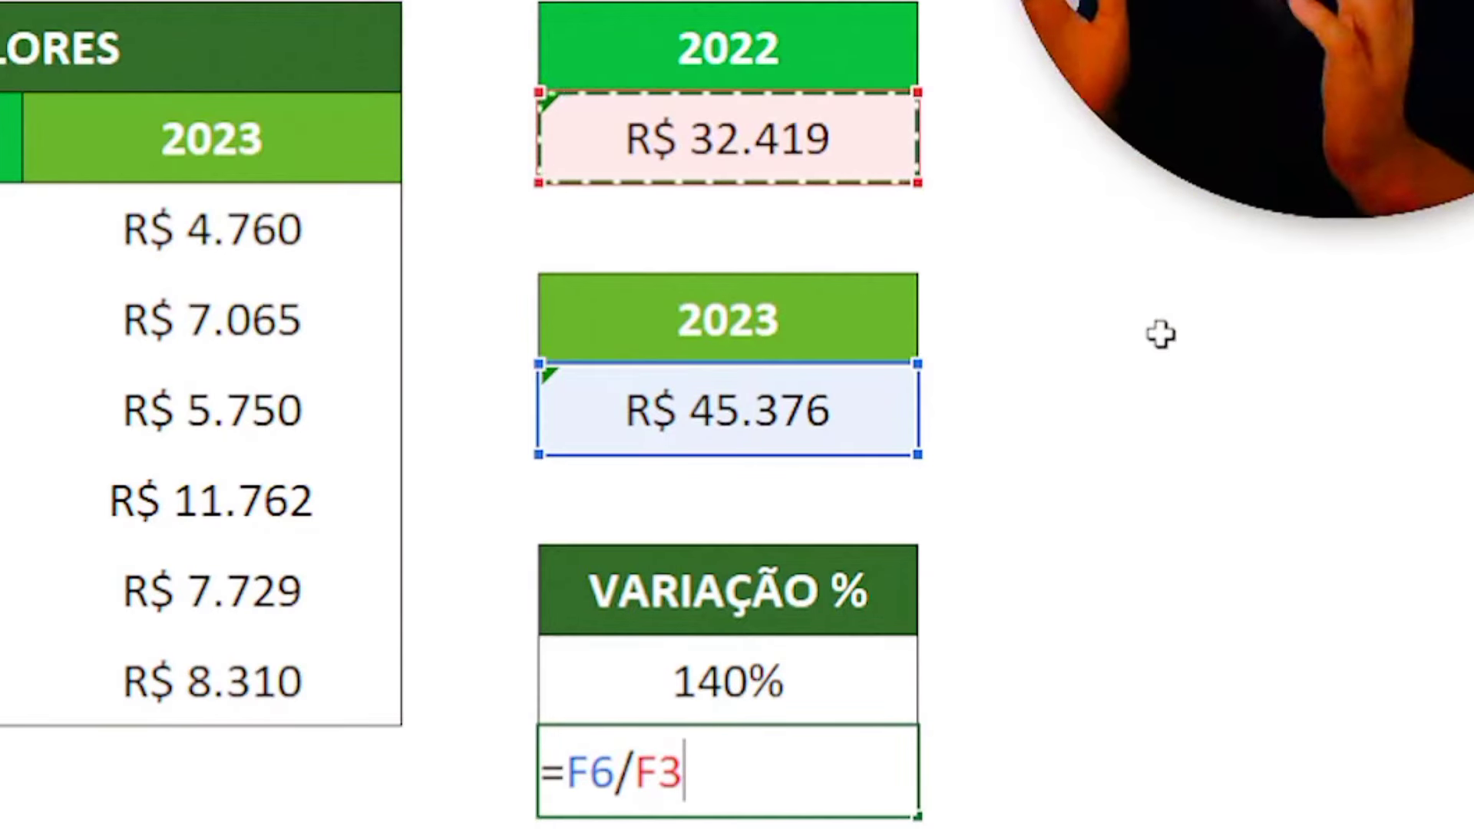
text())
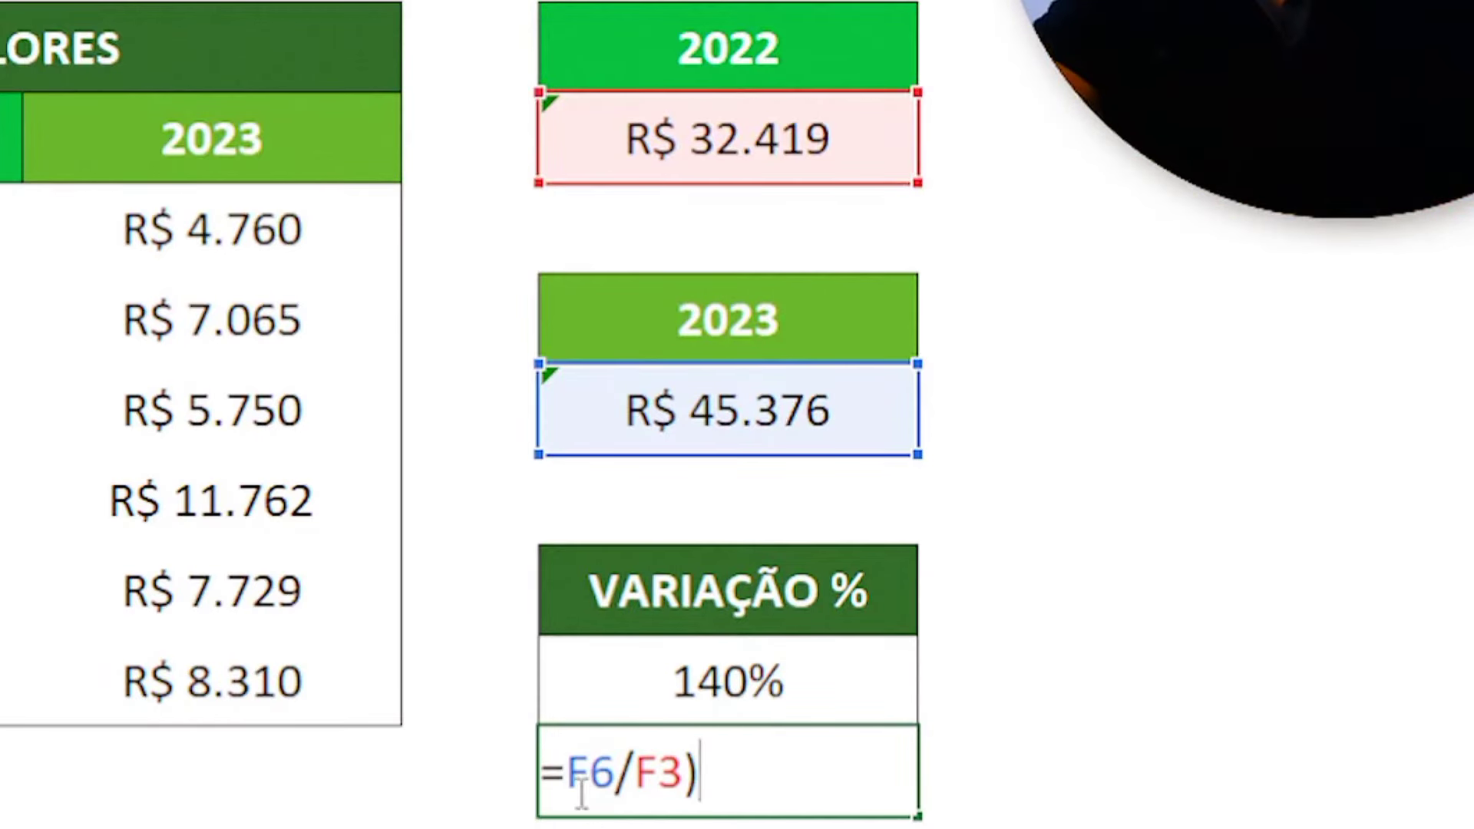
text(()
click(790, 795)
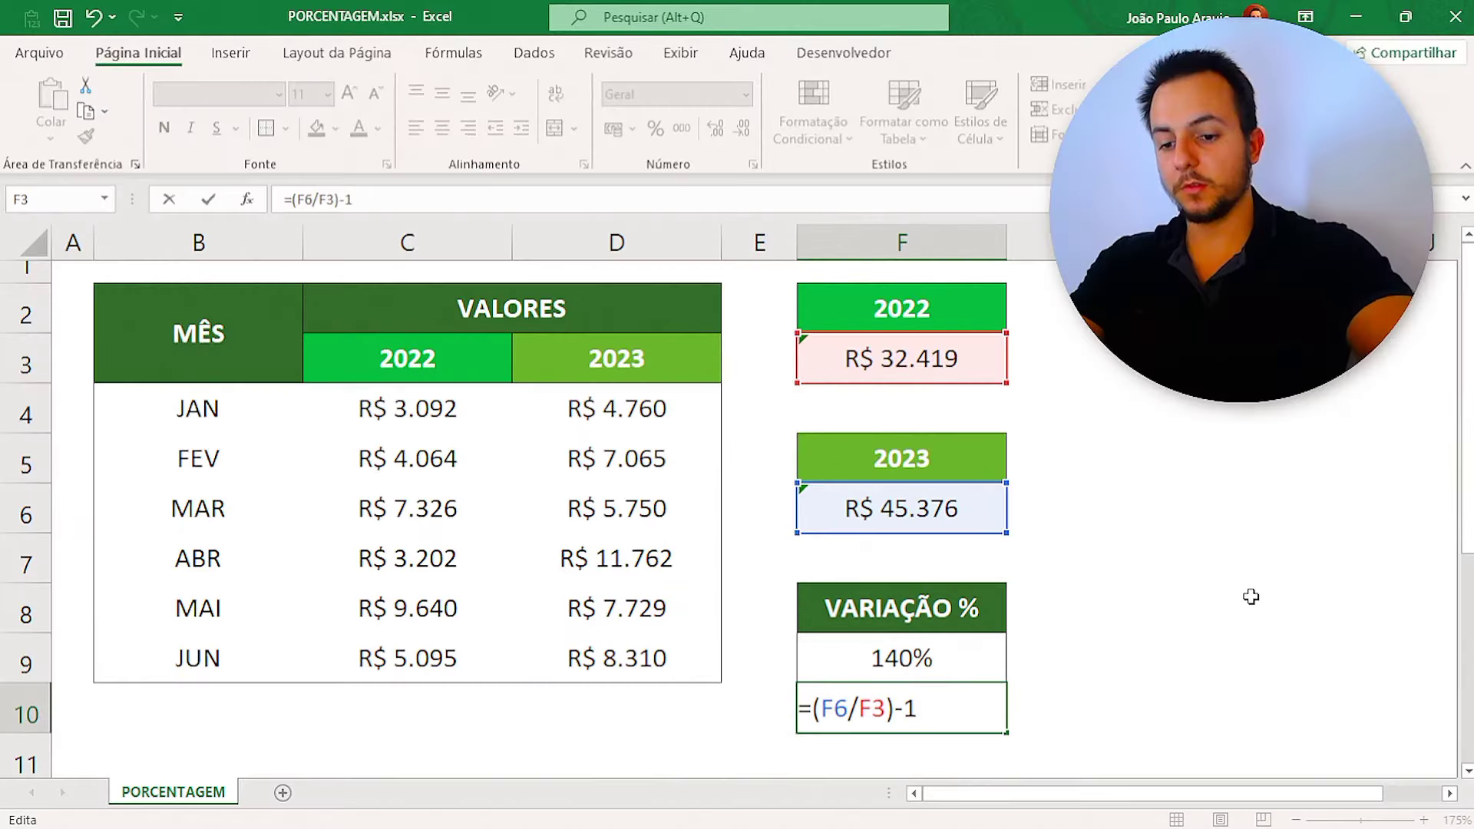
key(ctrl+Return)
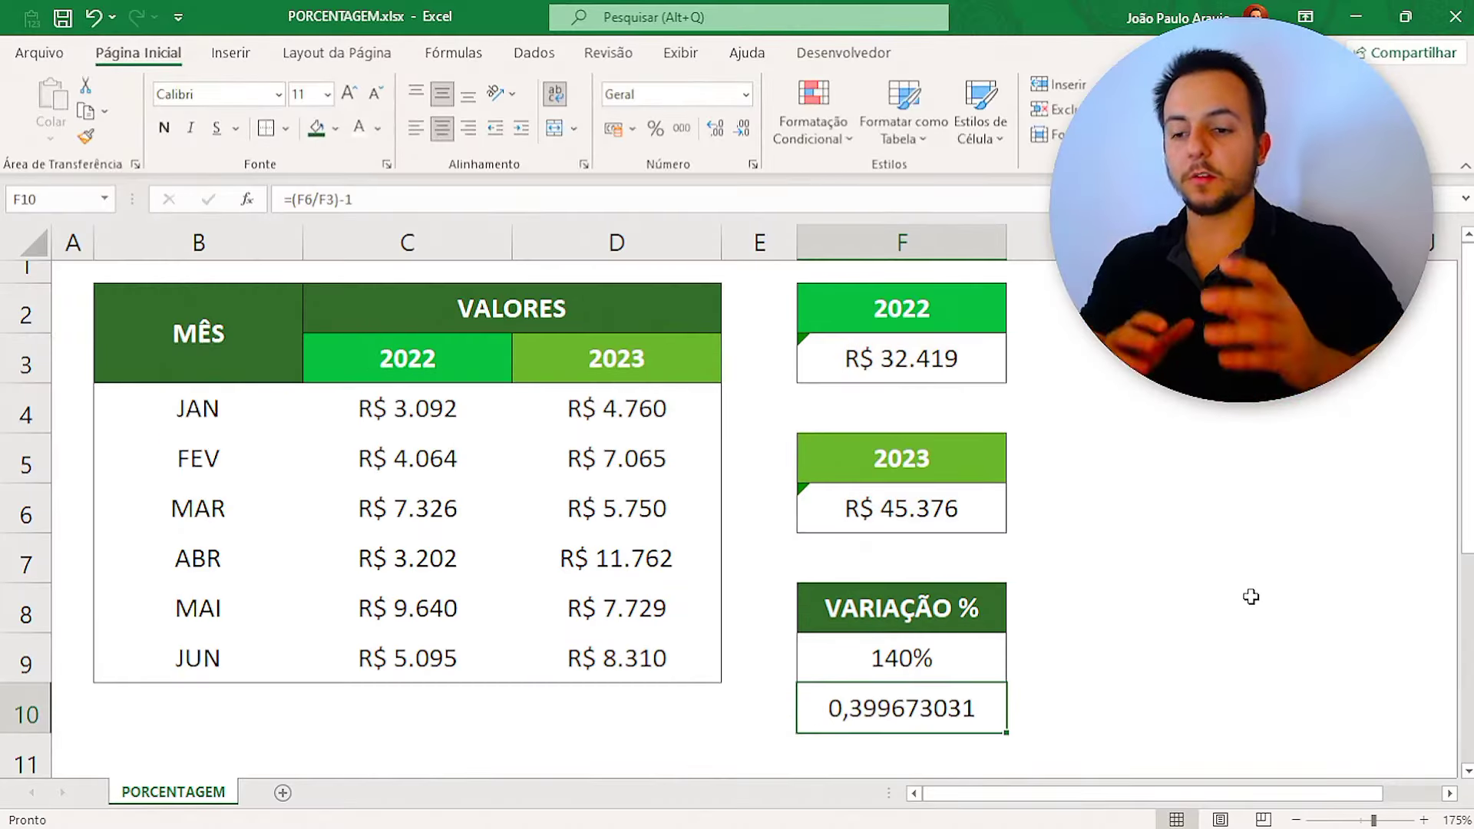
- Format F9:F10 as Percentage with two decimals, showing 139,97% and 39,97%
click(660, 131)
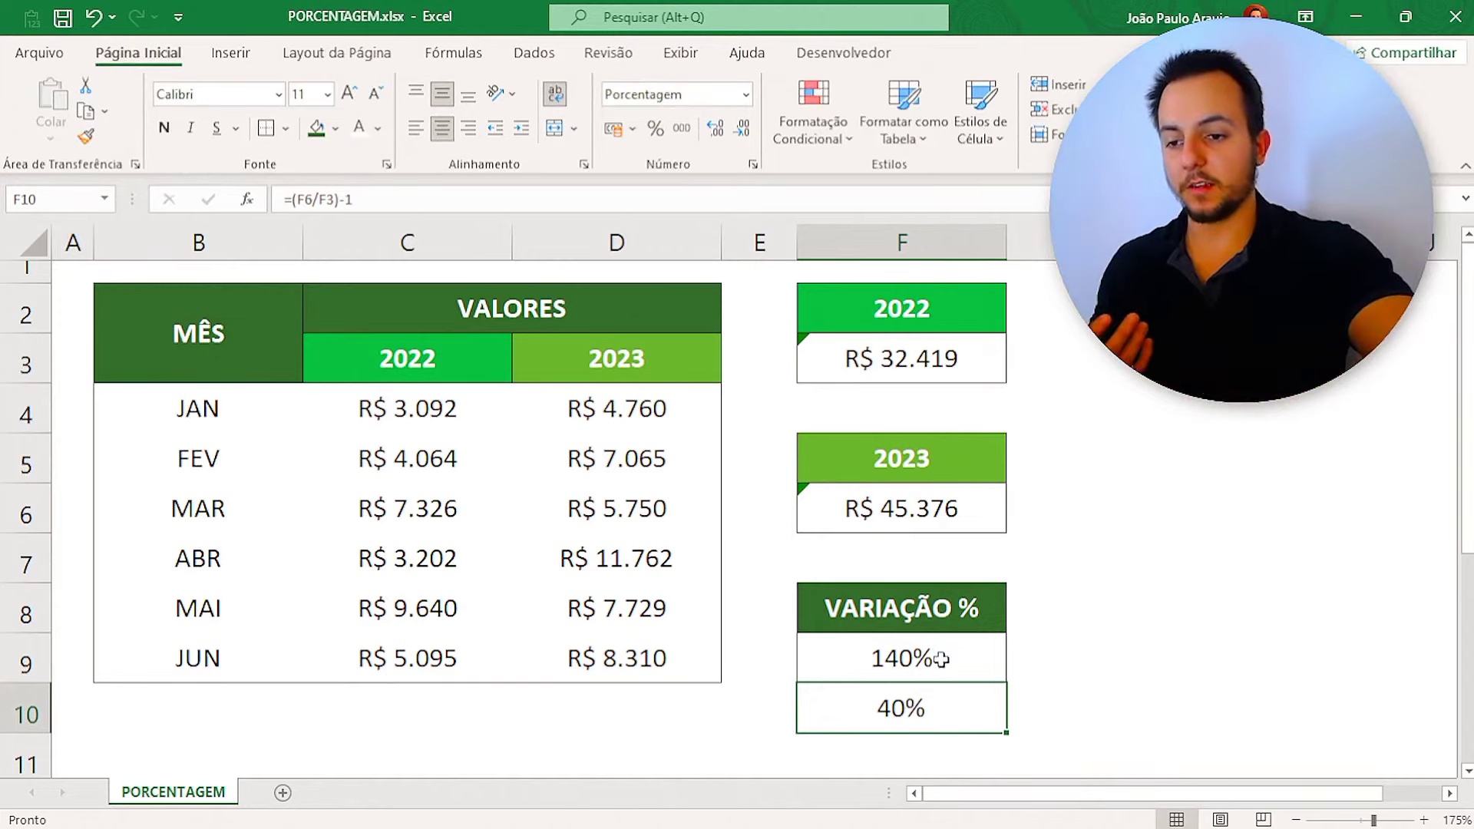
drag(940, 659, 918, 687)
click(723, 132)
click(724, 132)
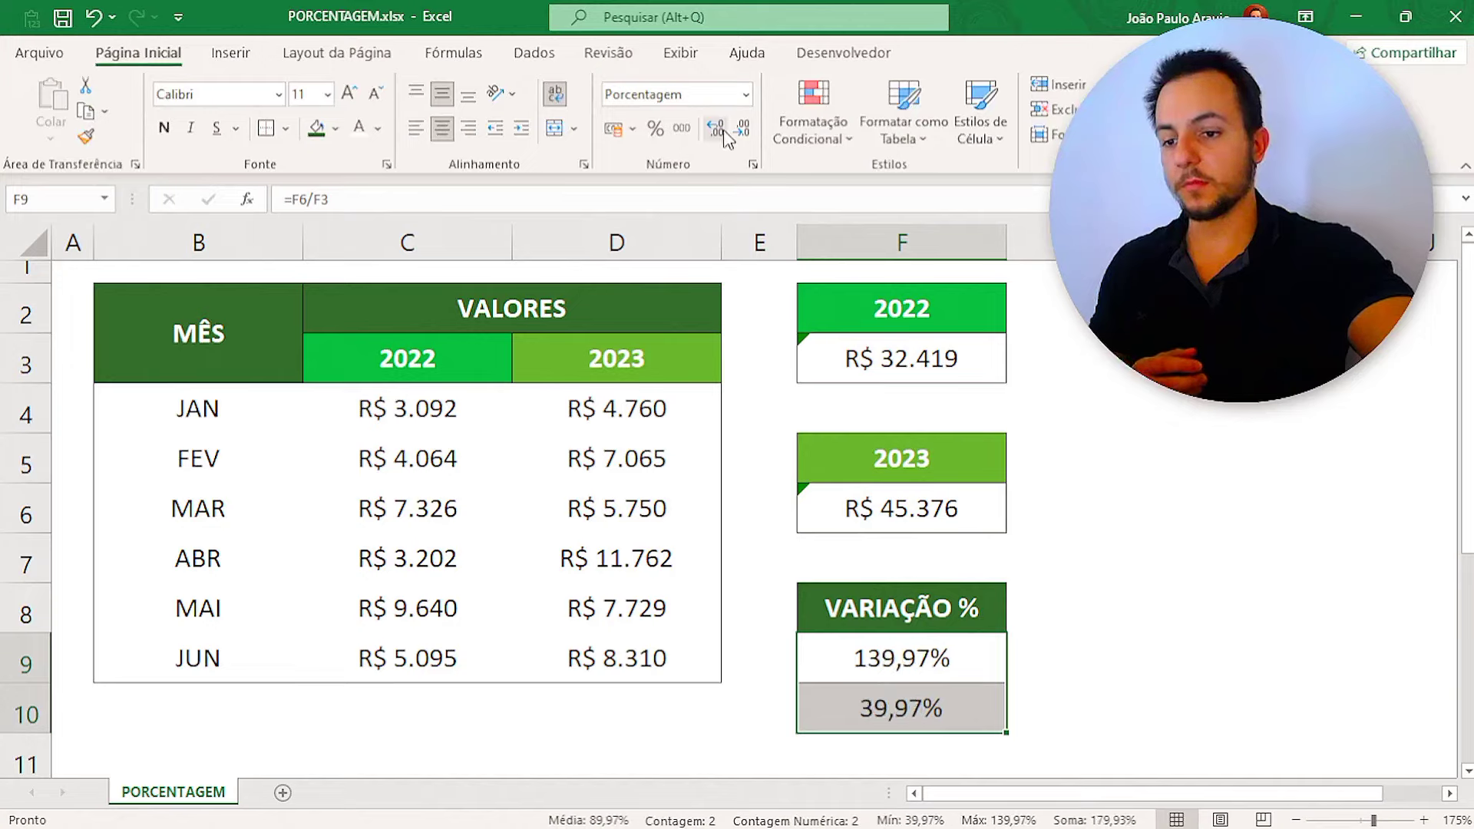
- Deselect the range and put F10 in edit mode to reveal =(F6/F3)-1
click(1157, 703)
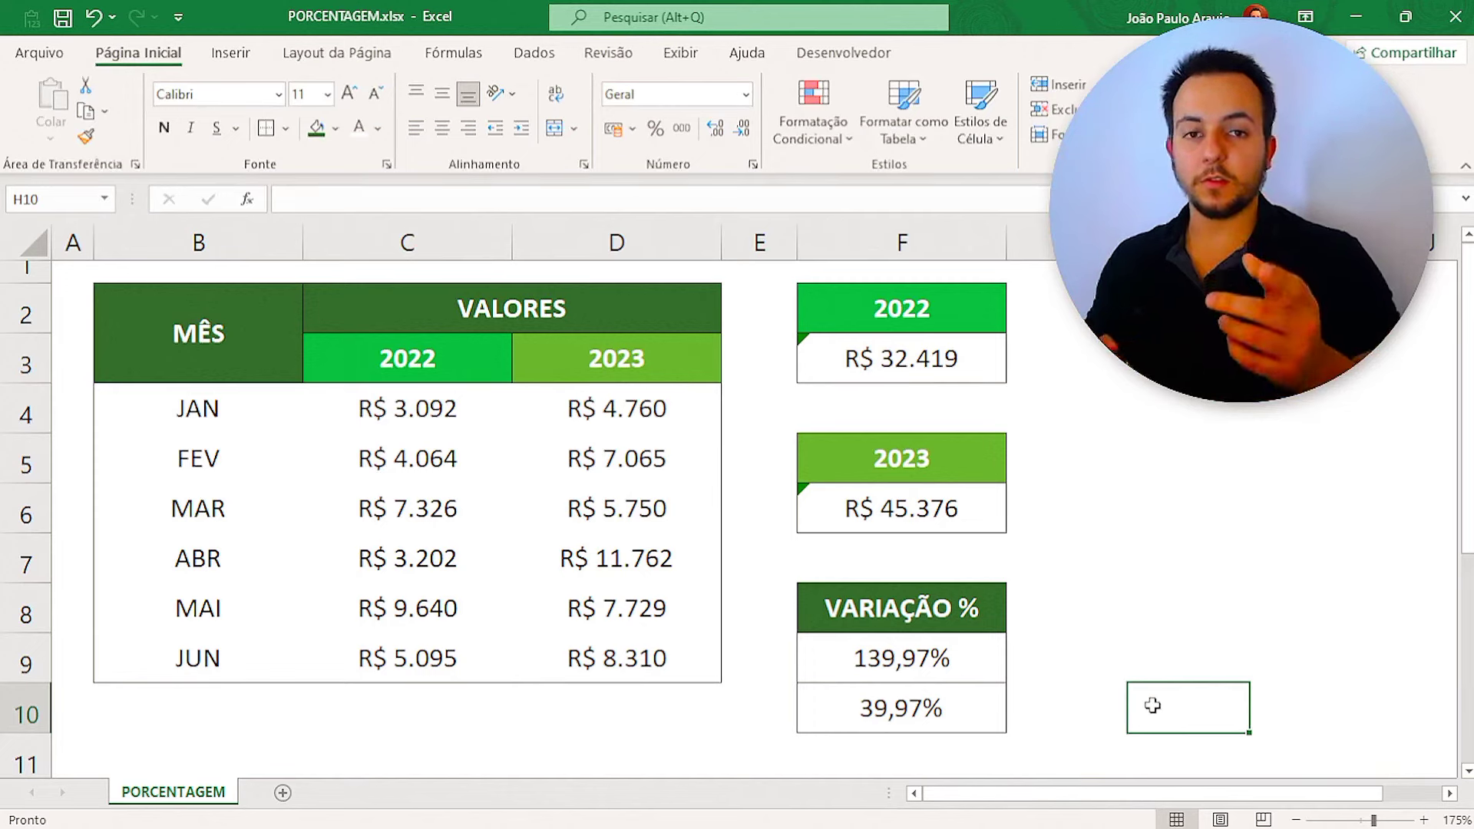
double_click(971, 694)
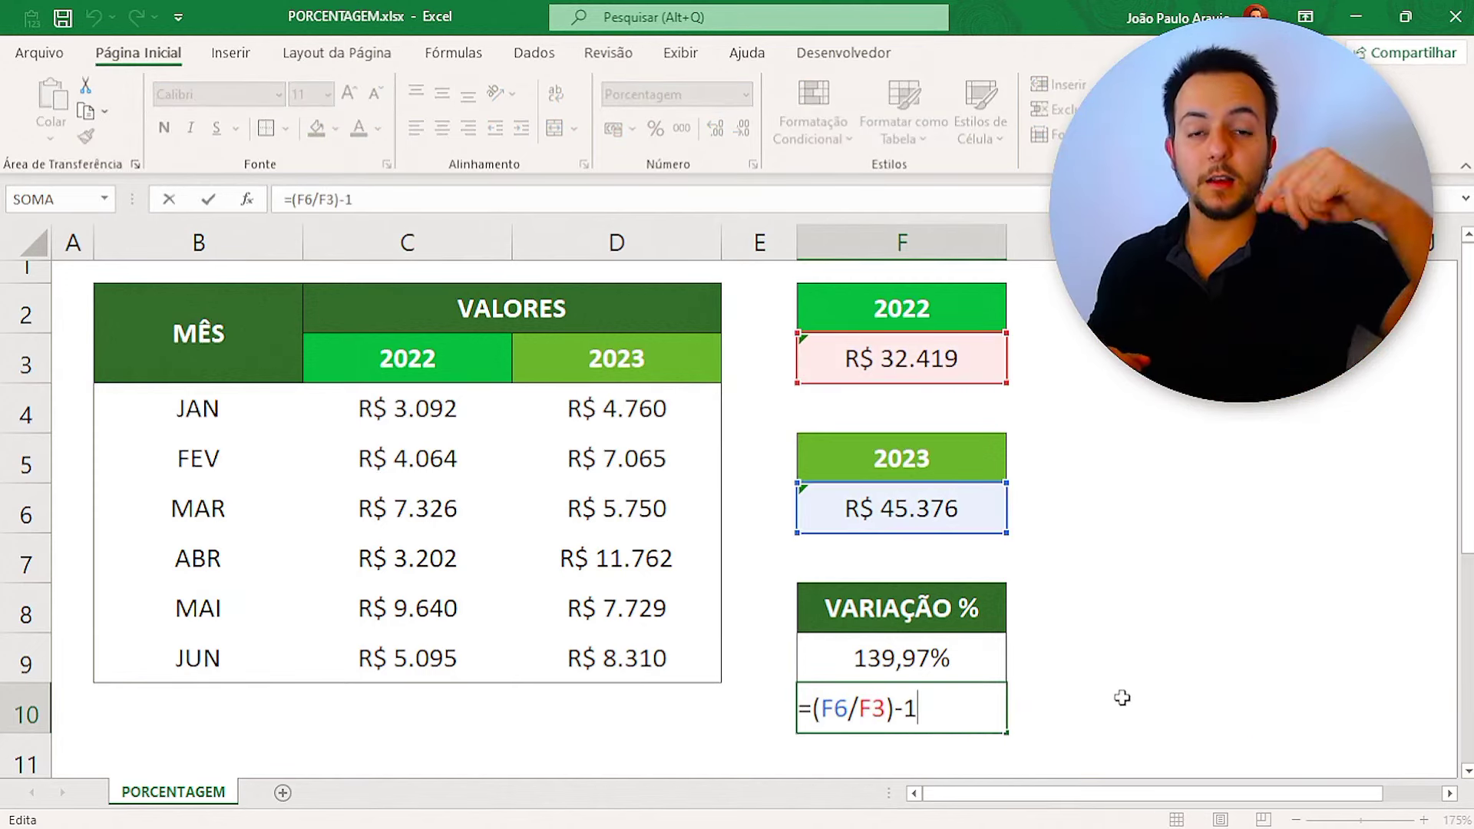